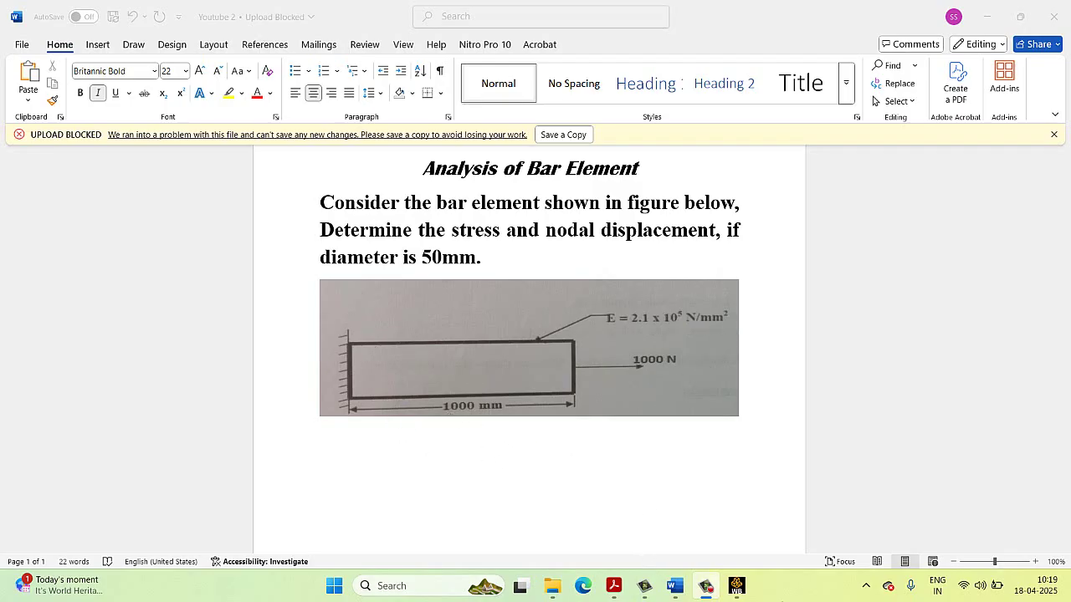
- Switch to Ansys Workbench, add a Static Structural system to the project schematic and open its Engineering Data for editing
left_click(736, 587)
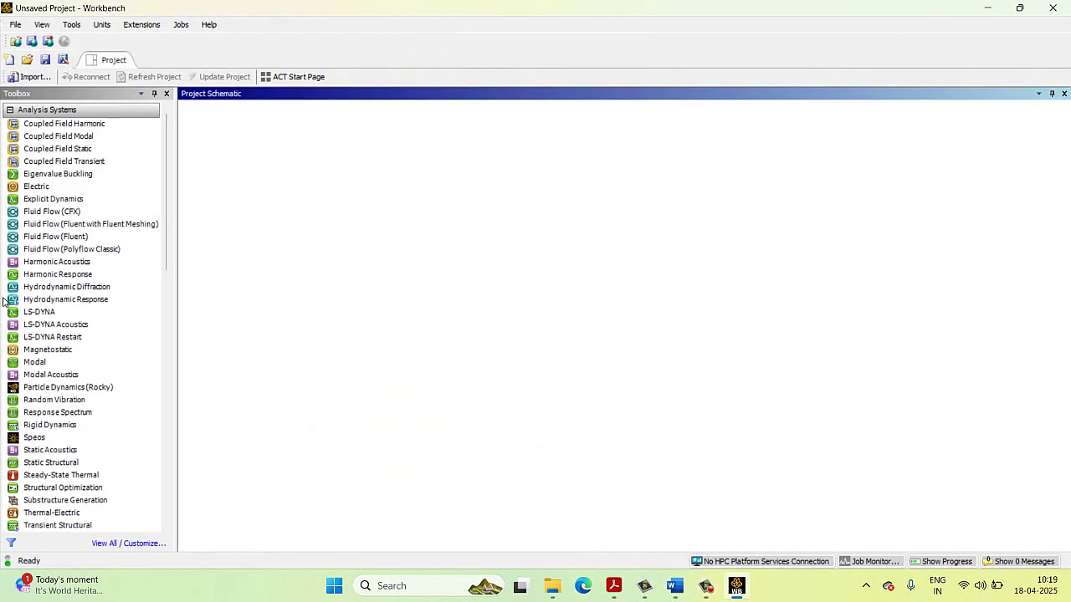
left_click_drag(57, 465, 259, 154)
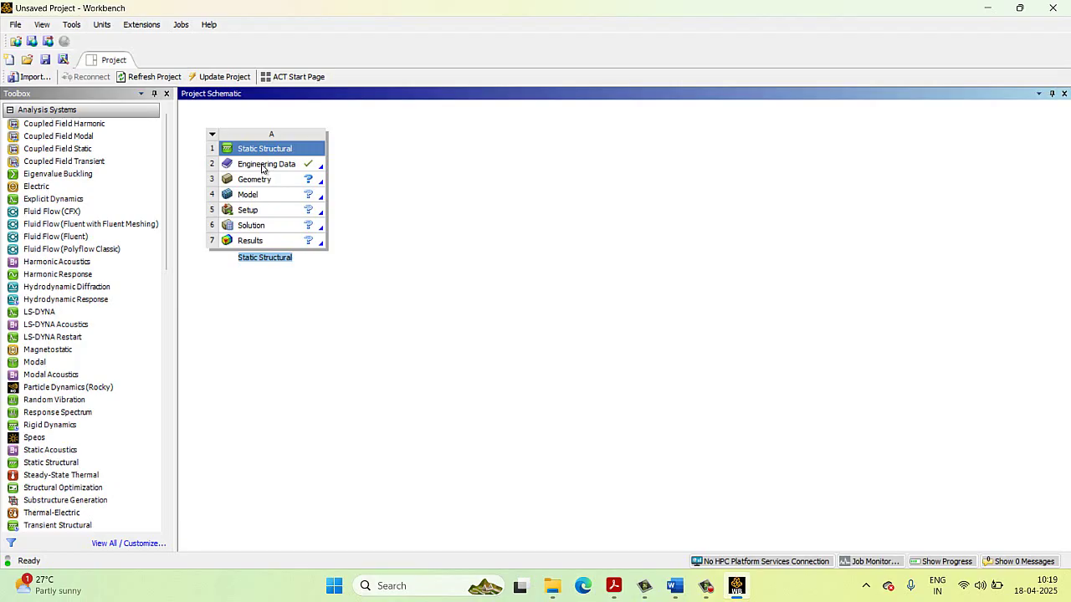
right_click(266, 168)
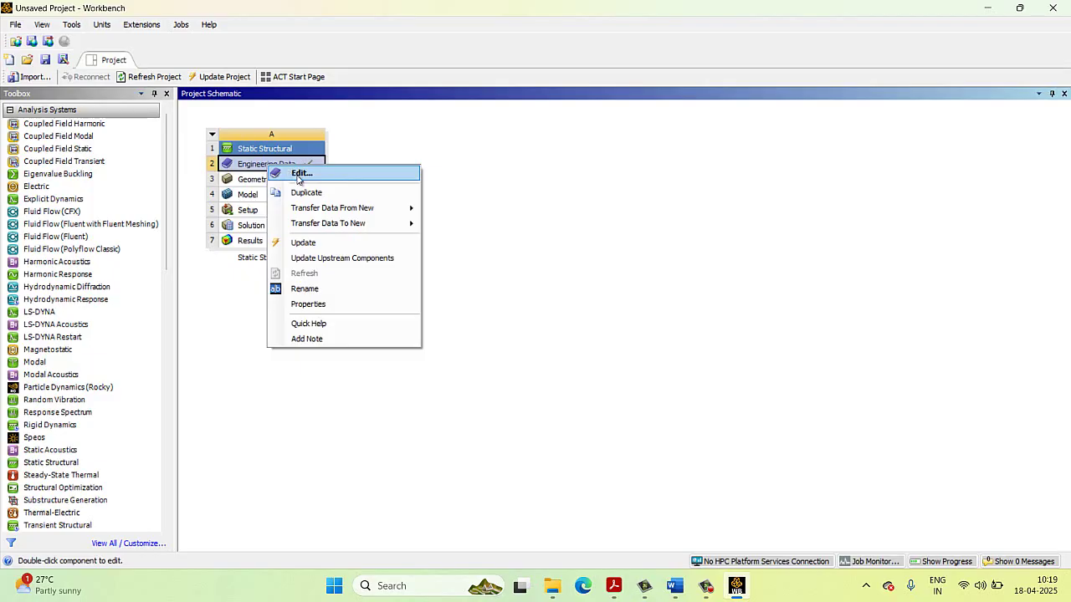
left_click(297, 172)
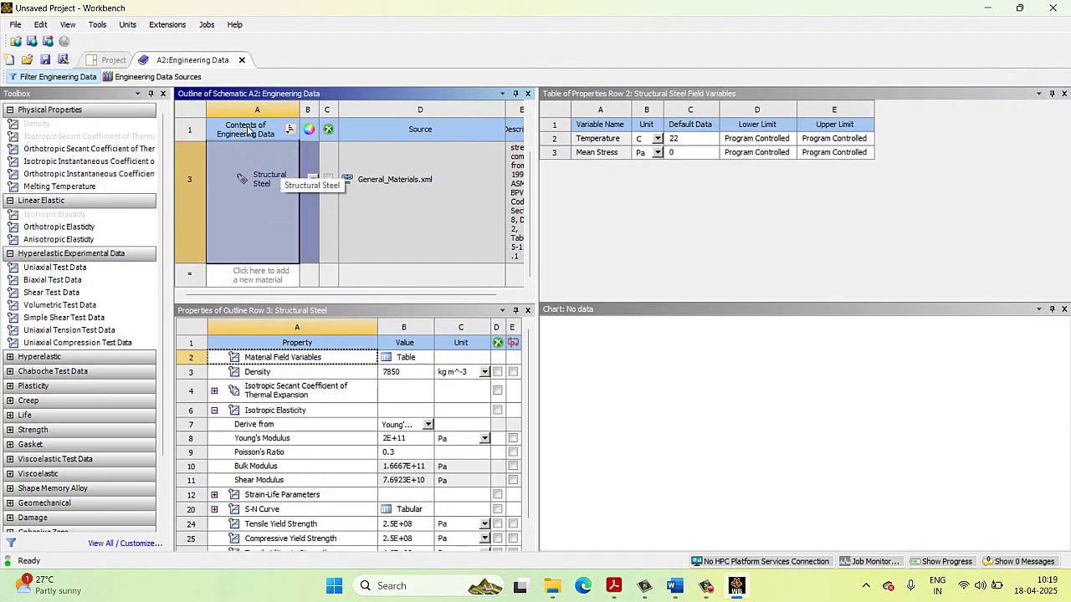
- Add a new material named mat1 to the engineering data and assign it the Isotropic Elasticity property
left_click(267, 274)
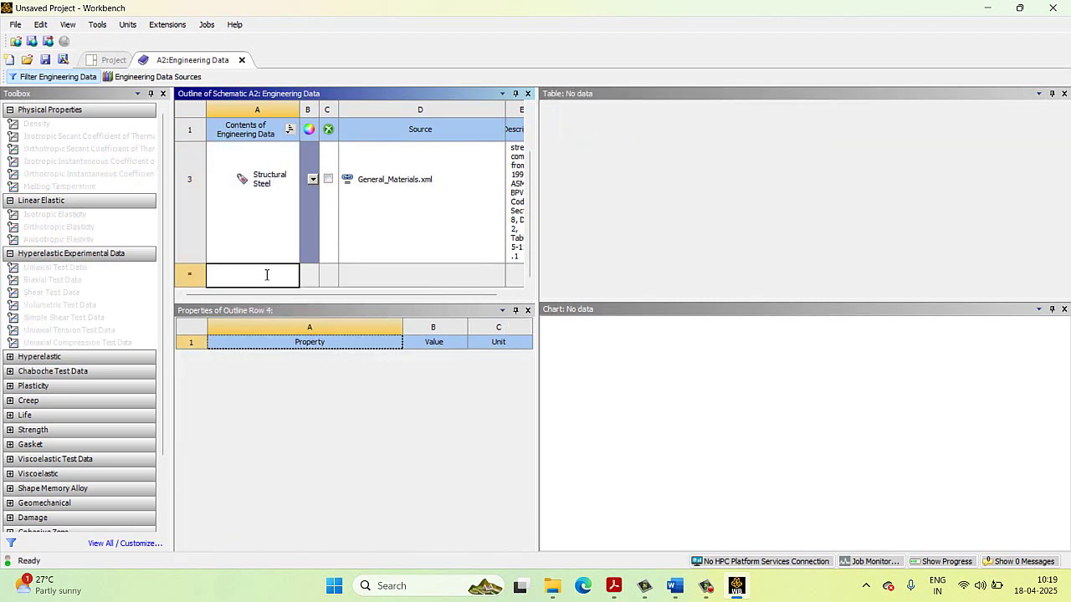
type("mat1")
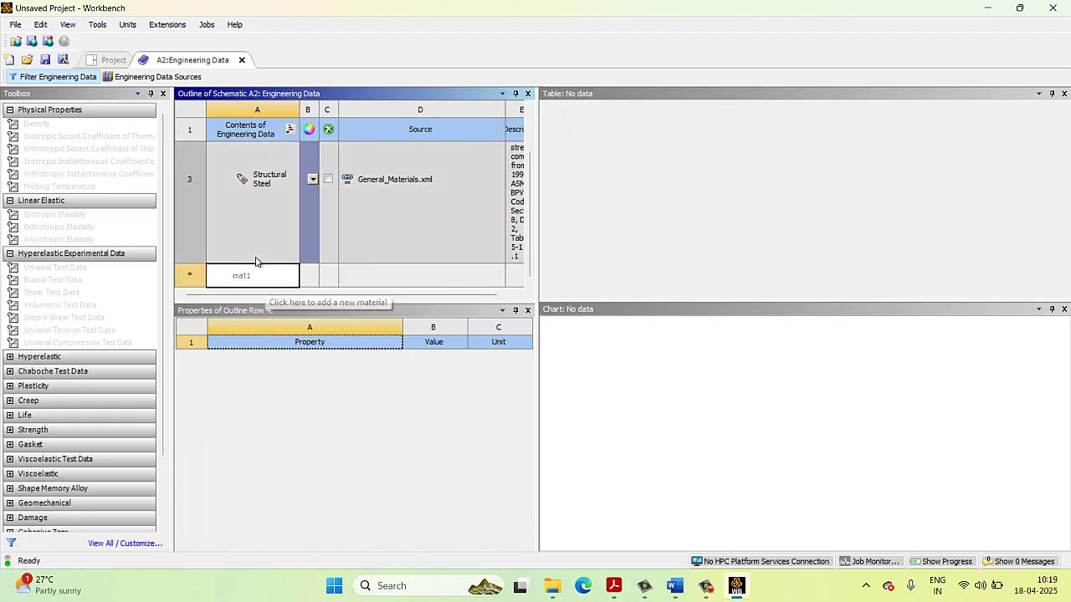
left_click(284, 347)
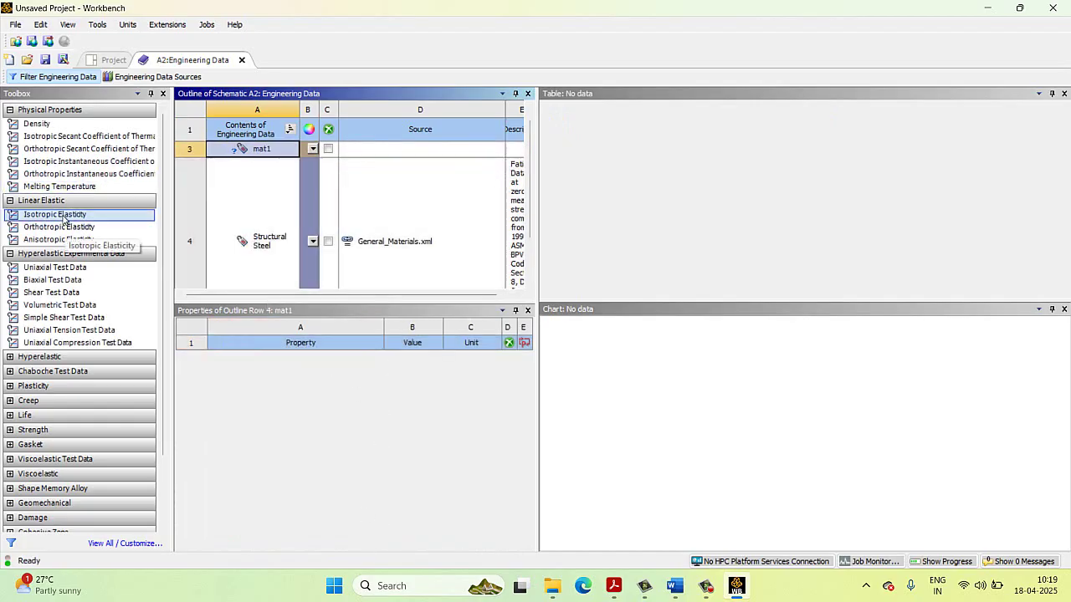
left_click_drag(64, 219, 252, 149)
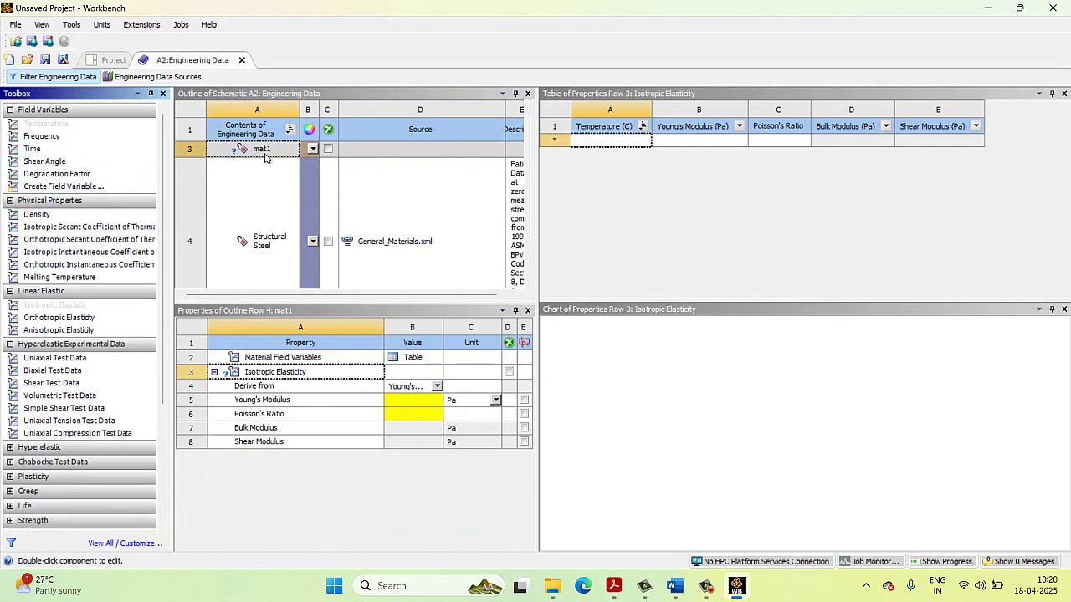
- Set mat1's Young's Modulus to 2.1e5 Pa and its Poisson's Ratio to 0.3
left_click(423, 403)
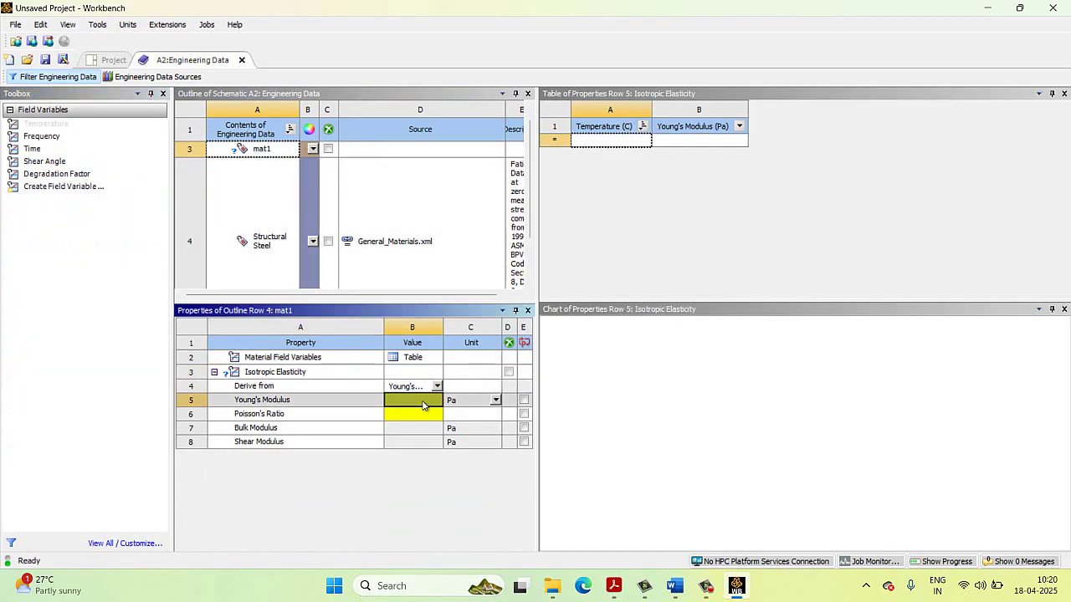
type("2.1e5")
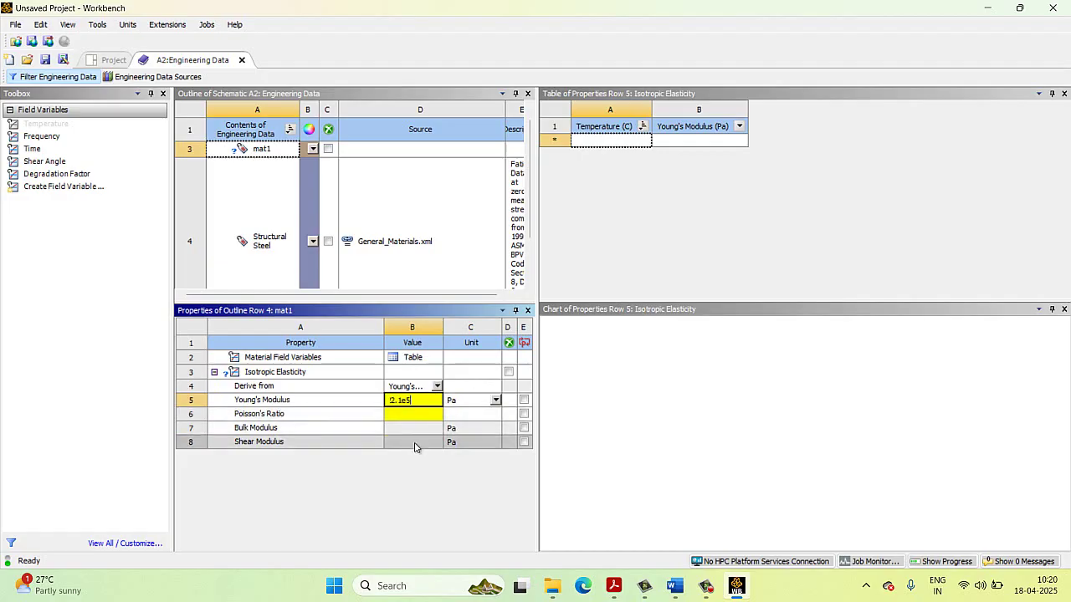
left_click(416, 413)
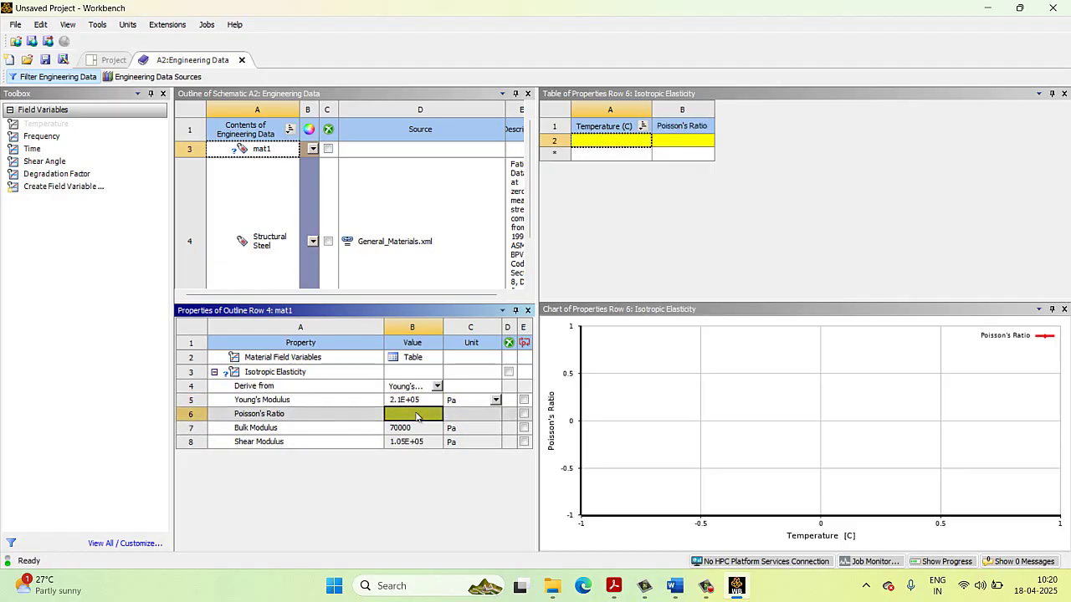
type("0.3")
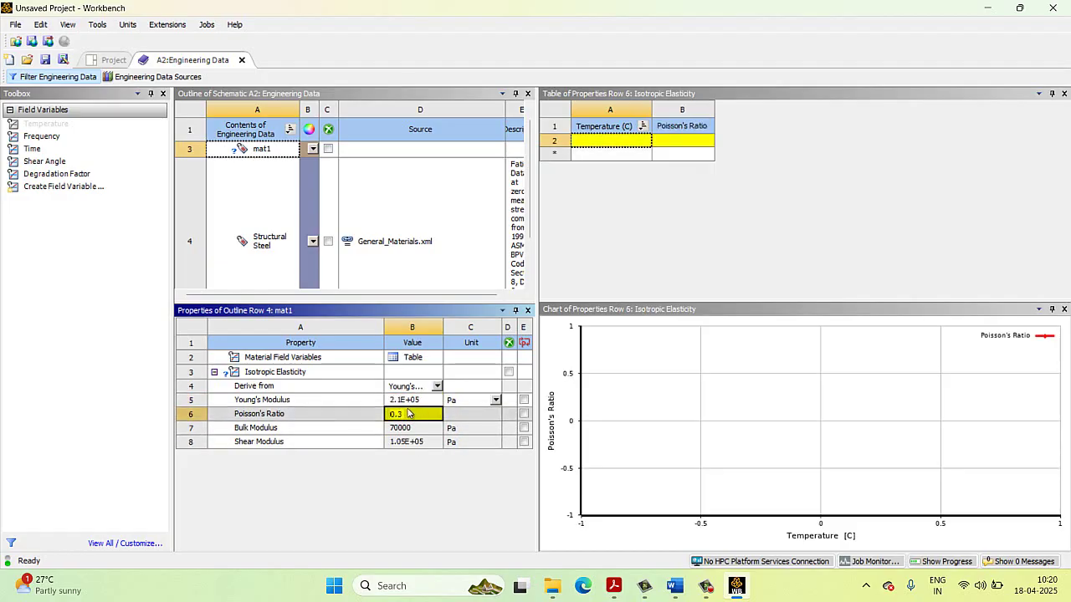
key("Return")
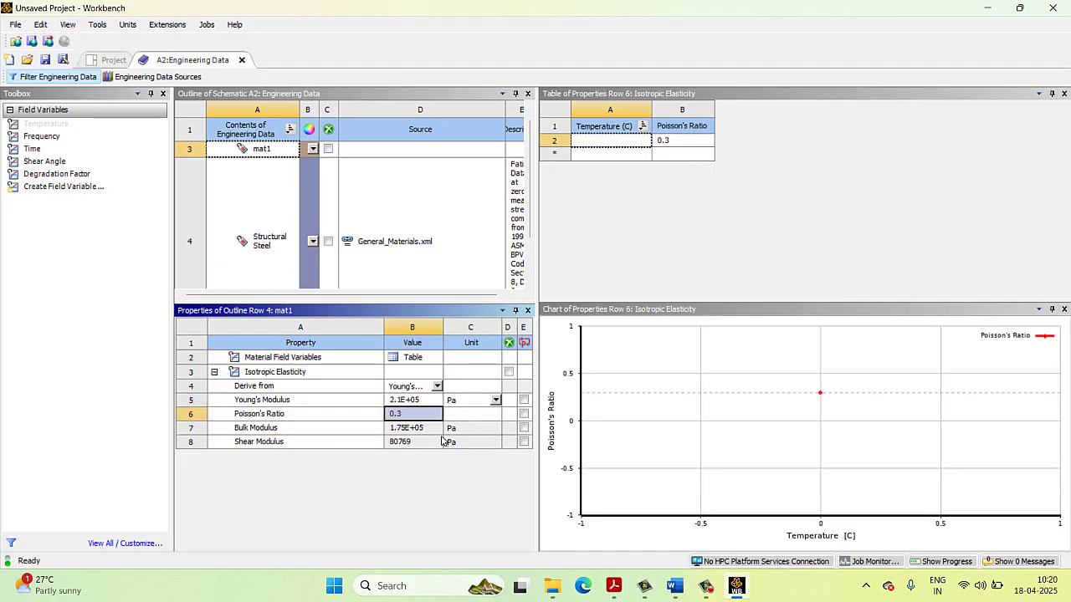
- Return to the project schematic and start a new DesignModeler geometry for the Static Structural system
left_click(107, 61)
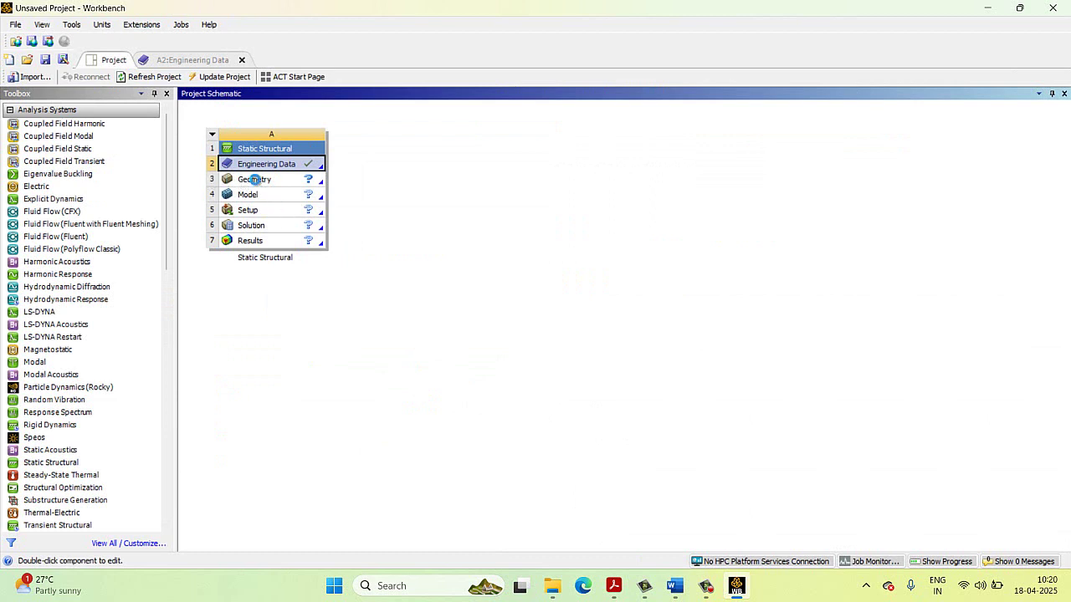
right_click(256, 181)
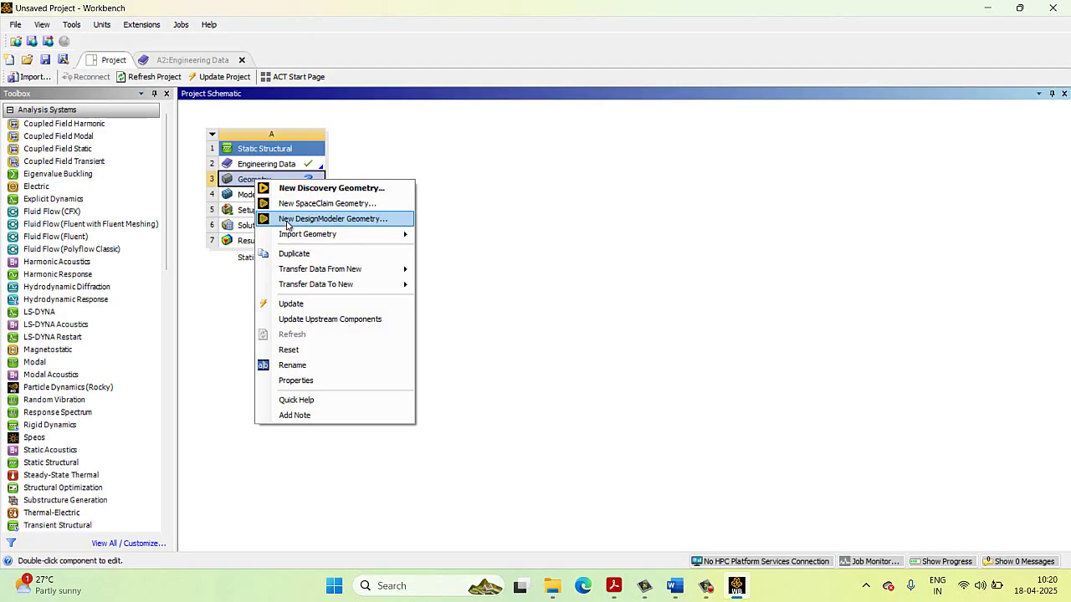
left_click(297, 220)
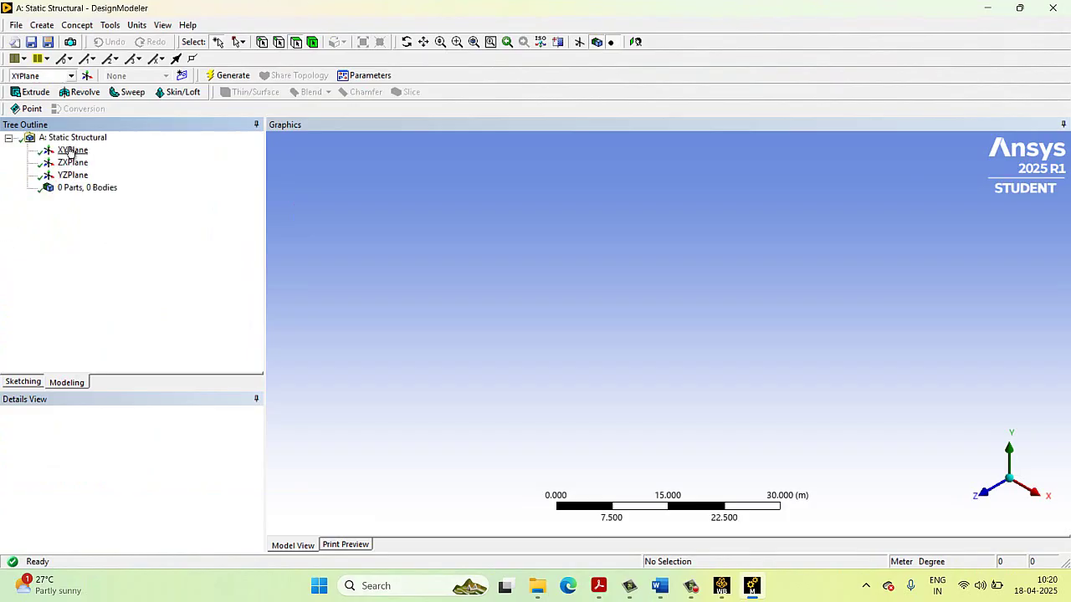
- Orient the view to look at the XYPlane and set the length unit to millimeter
right_click(71, 151)
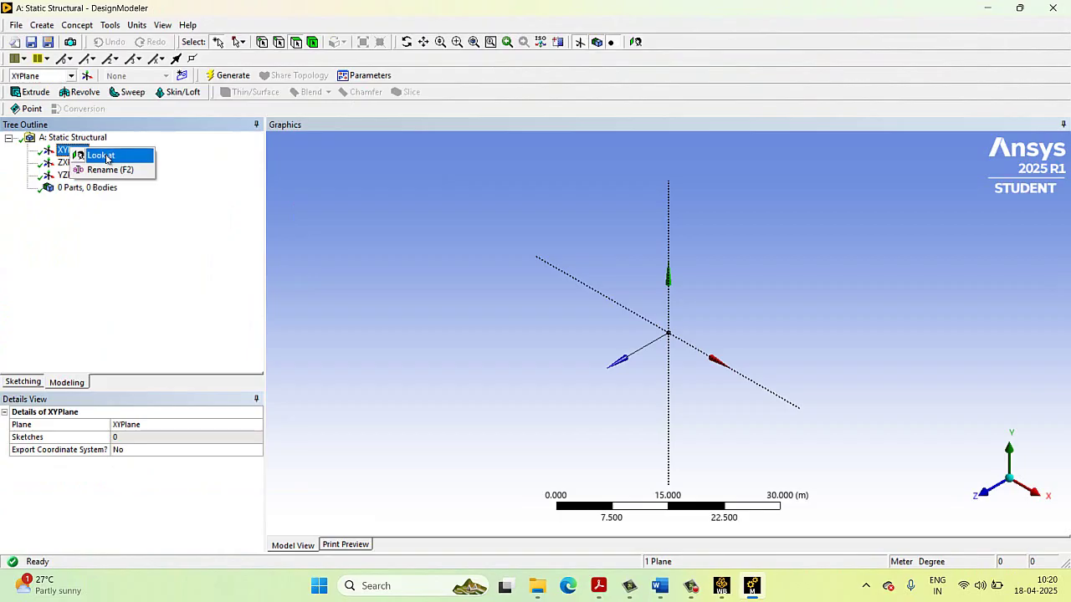
left_click(102, 156)
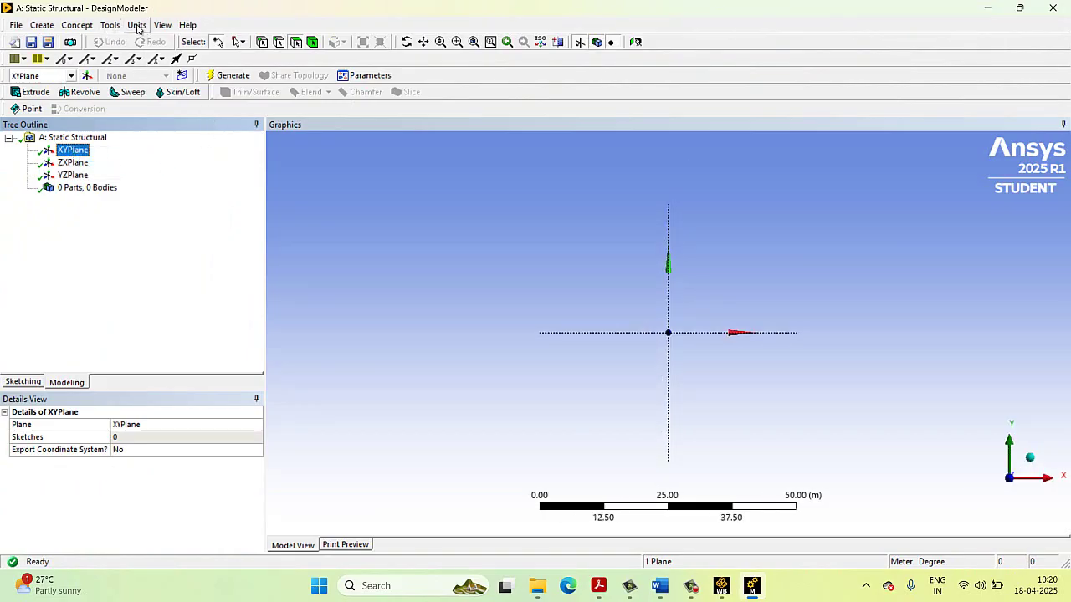
left_click(138, 27)
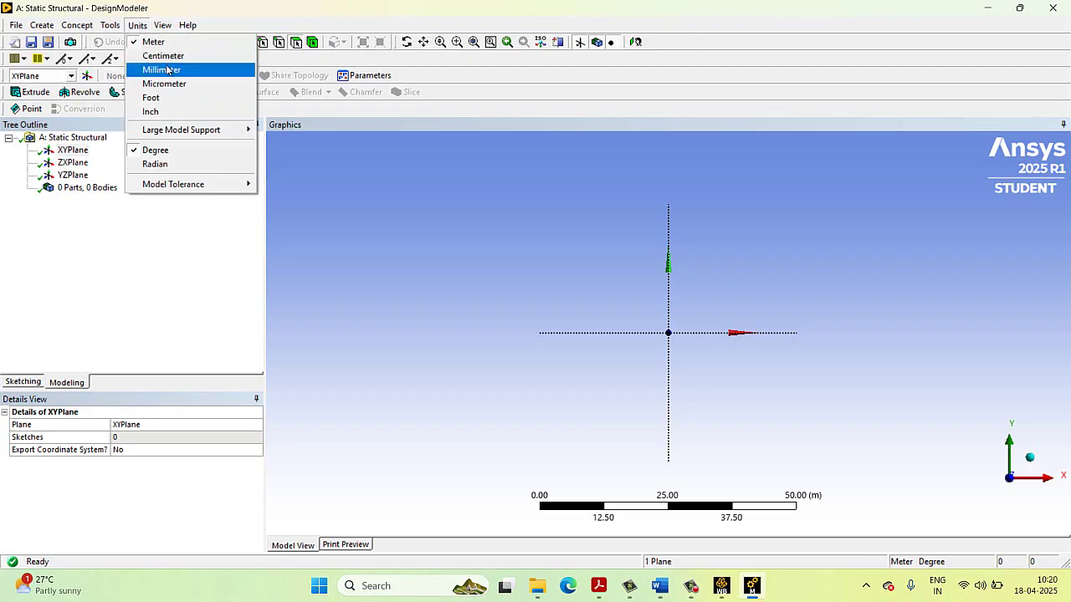
left_click(167, 70)
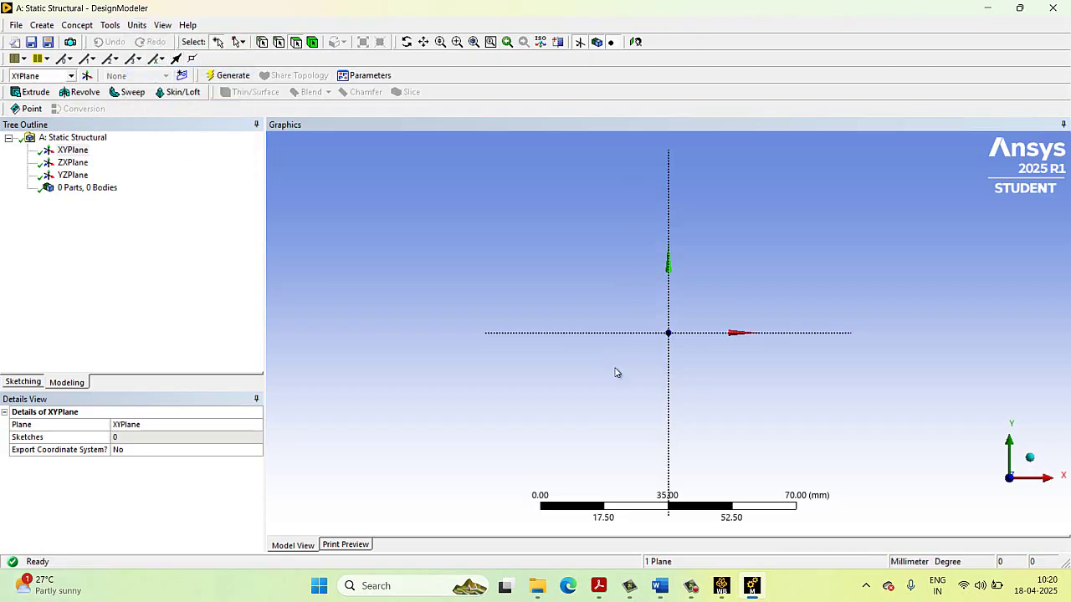
- Check the bar problem in the Word document, then sketch a line about 73 mm long on the XYPlane from the origin along the X axis
left_click(659, 586)
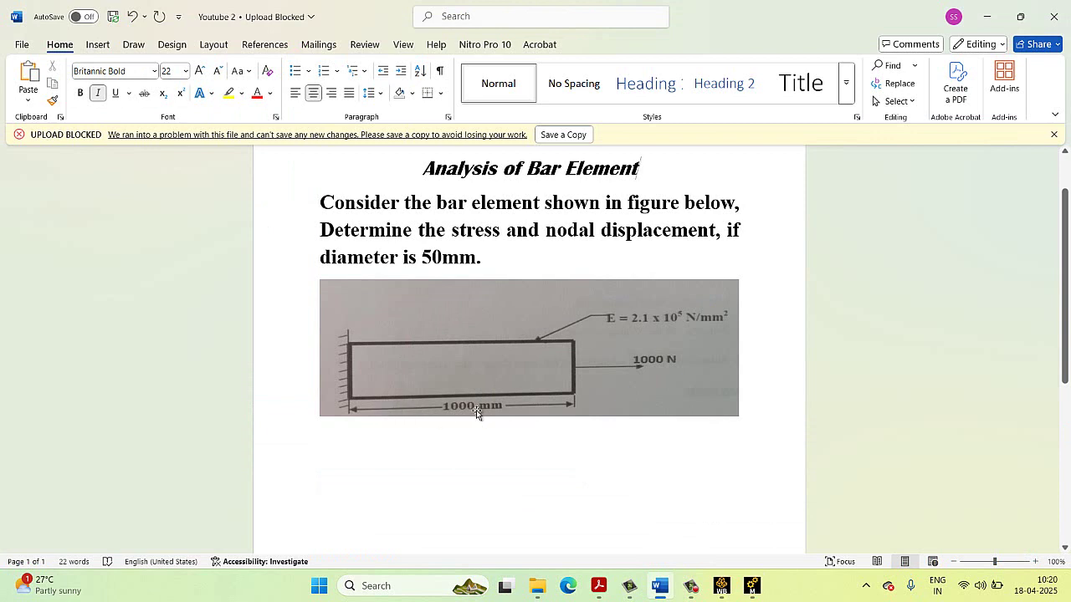
left_click(690, 585)
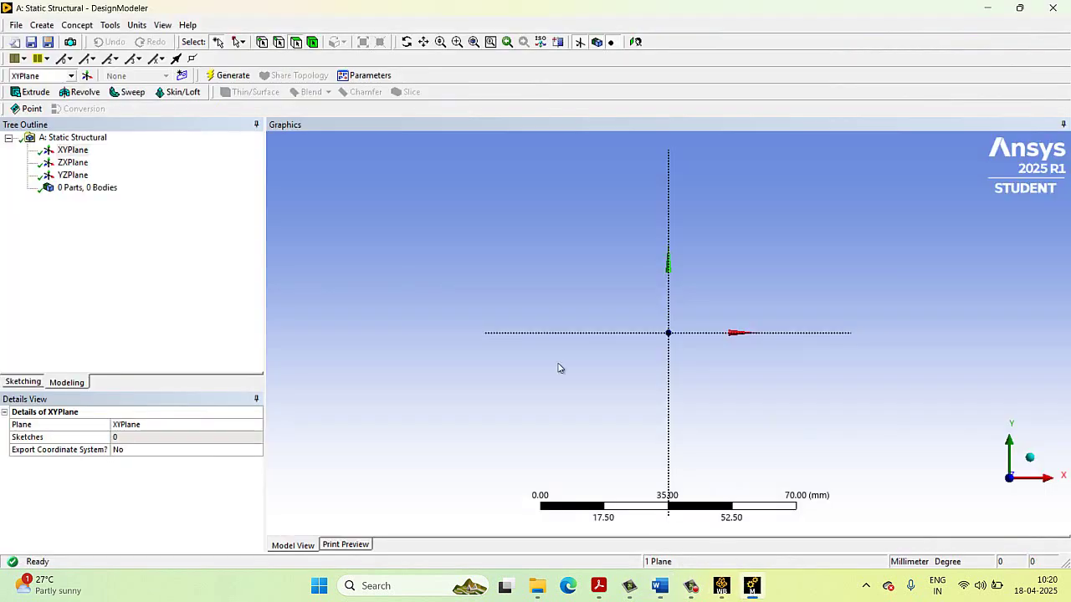
left_click(31, 383)
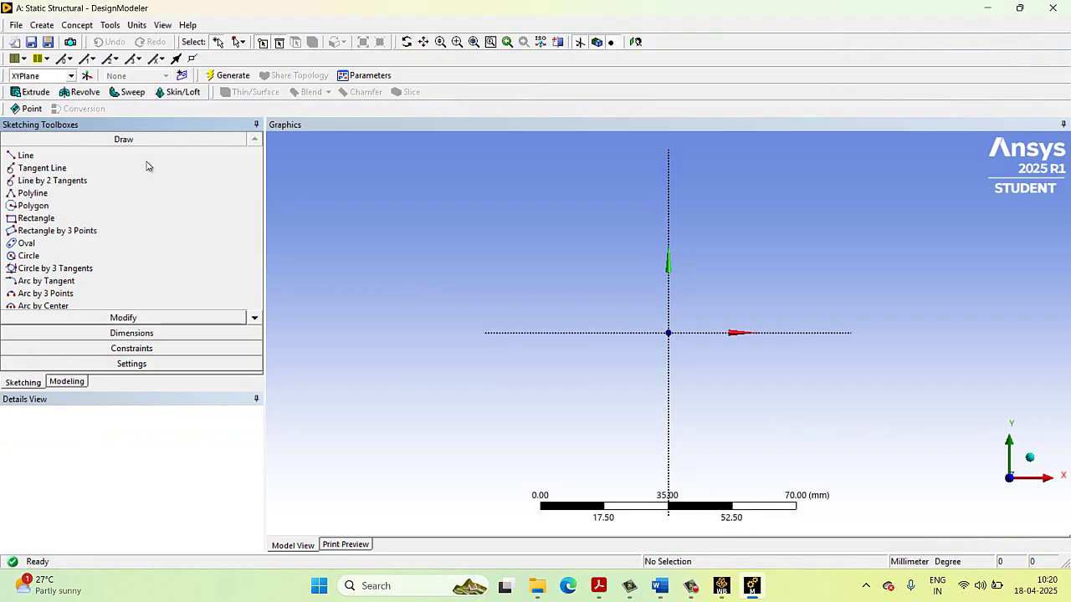
left_click(21, 156)
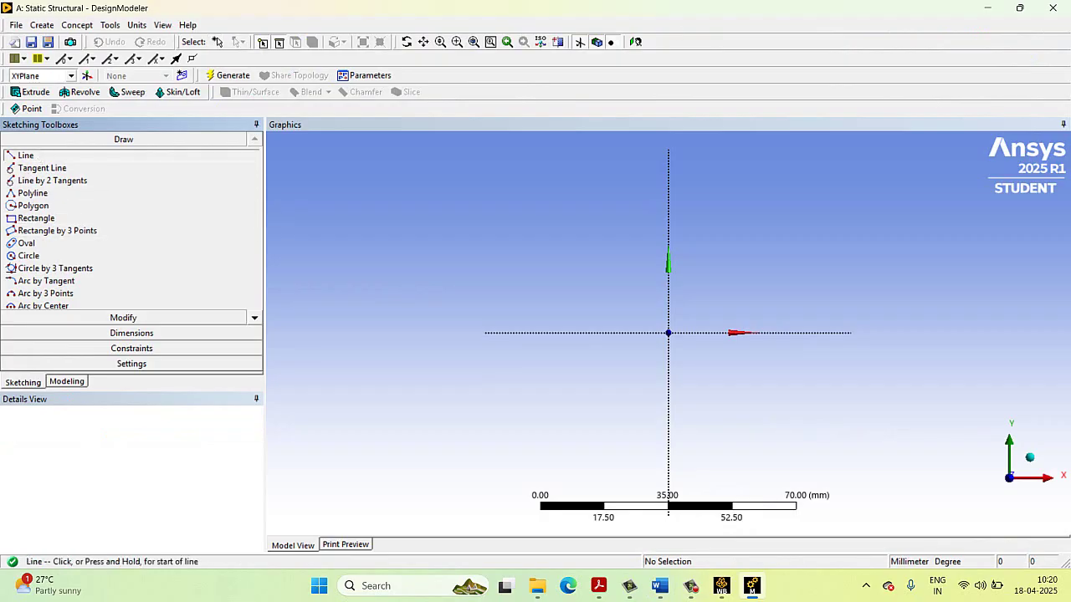
left_click(668, 333)
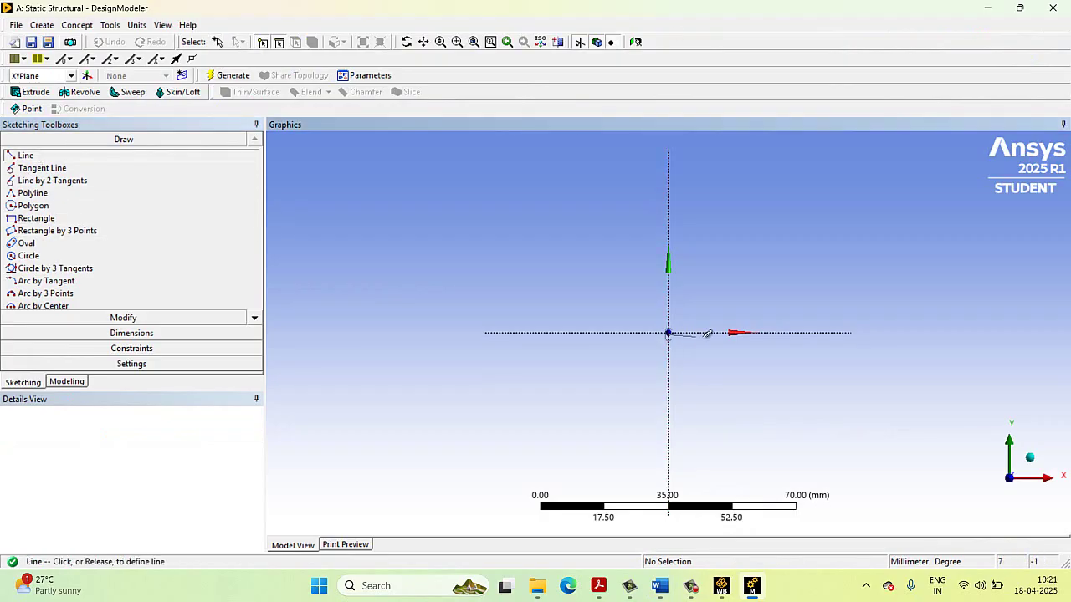
left_click(936, 332)
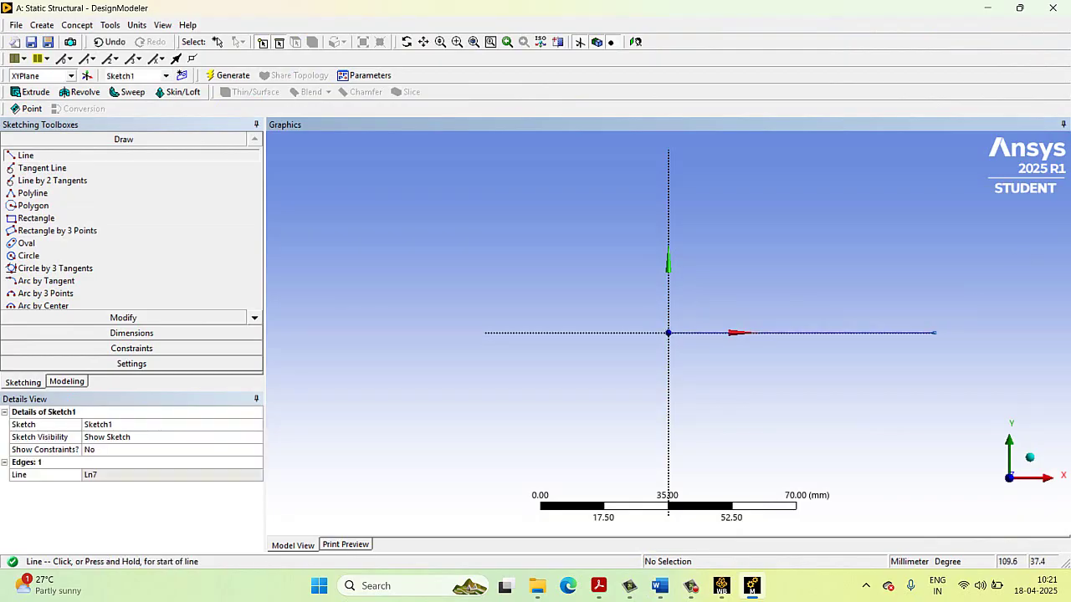
- Add a General dimension below the sketched line, set its length to 1000 mm and fit the sketch in view
left_click(180, 334)
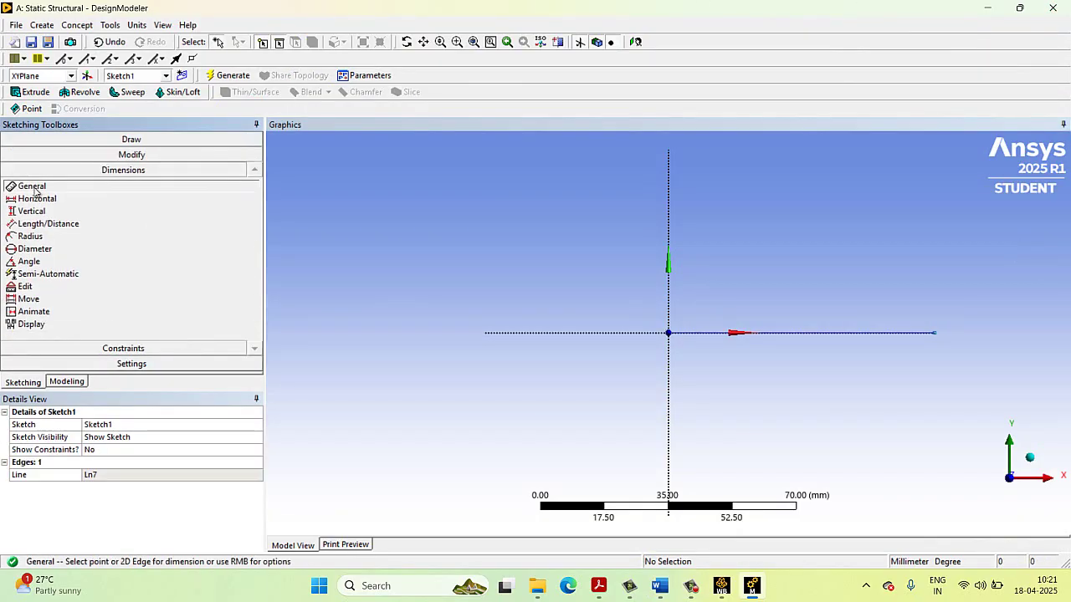
left_click(796, 335)
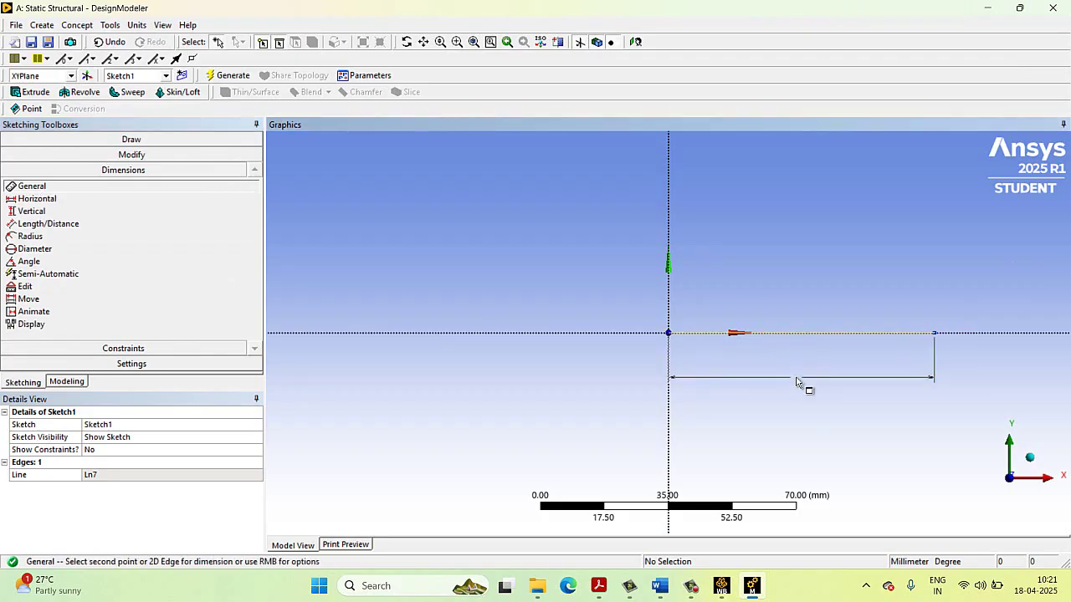
left_click(800, 381)
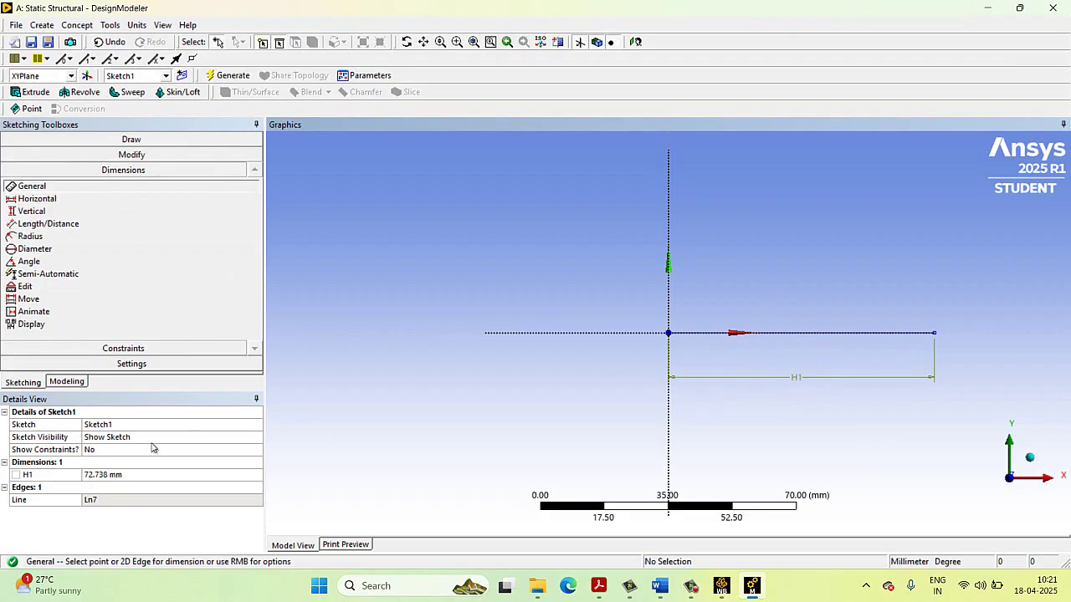
left_click(131, 474)
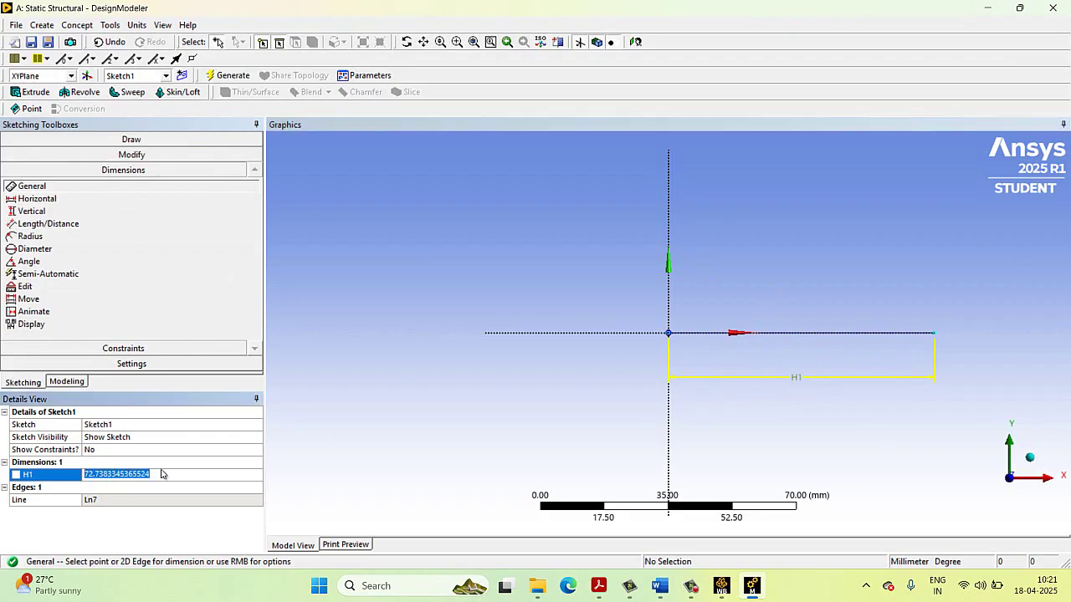
type("1000")
key("Return")
key("F7")
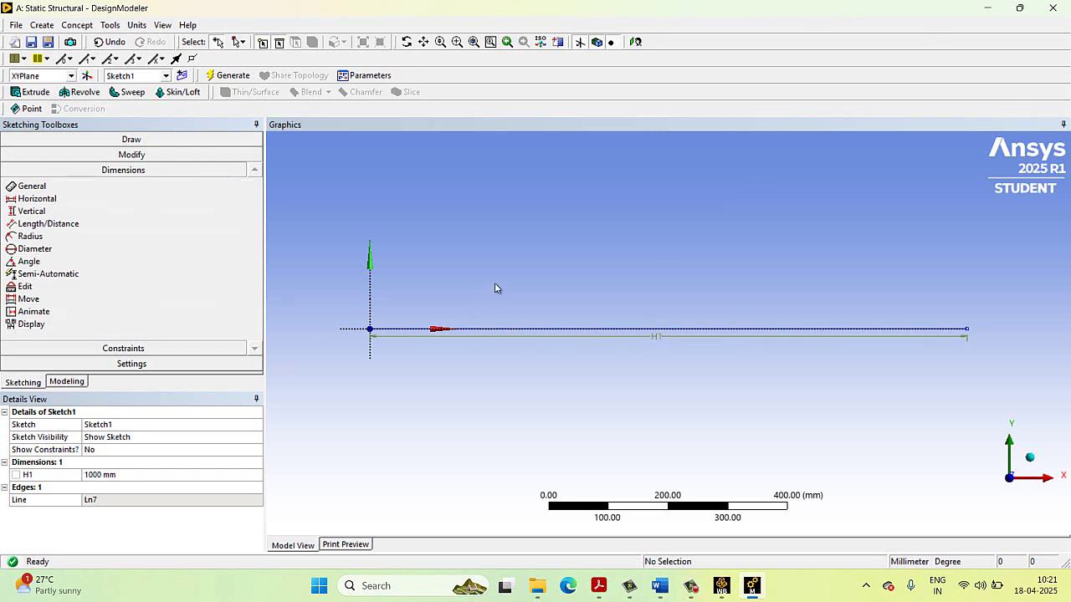
- Create a line body from the 1000 mm sketch line with Lines From Sketches, Add Material operation, and generate it
left_click(77, 26)
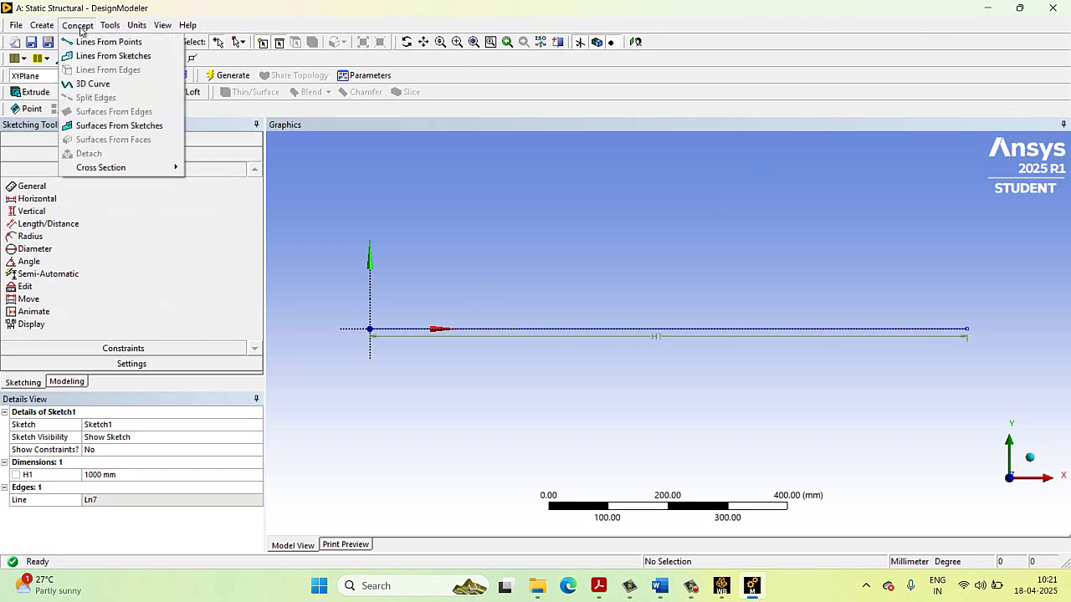
left_click(102, 56)
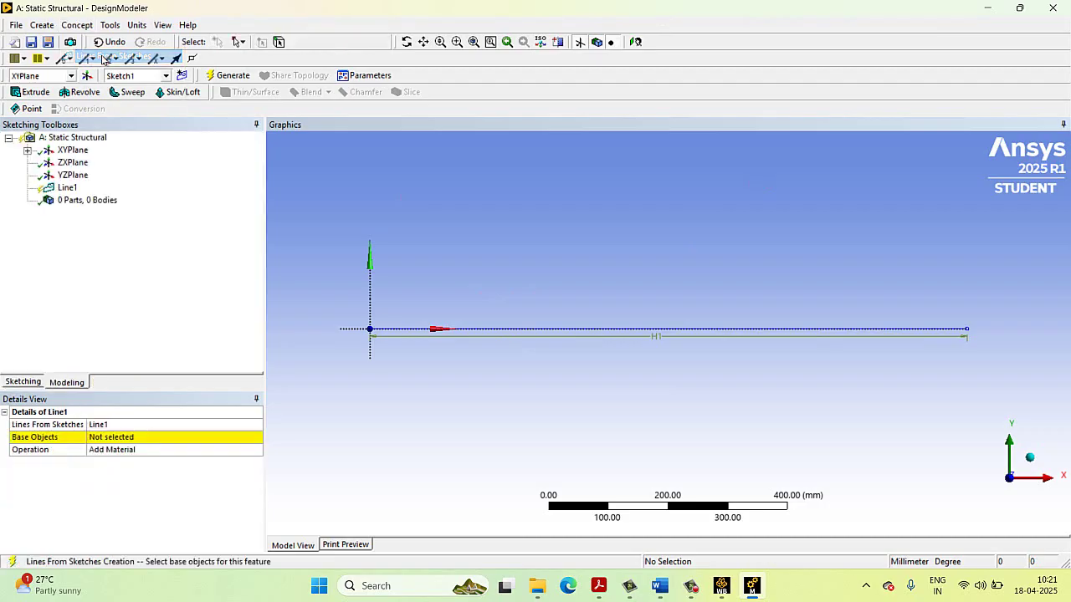
left_click(581, 331)
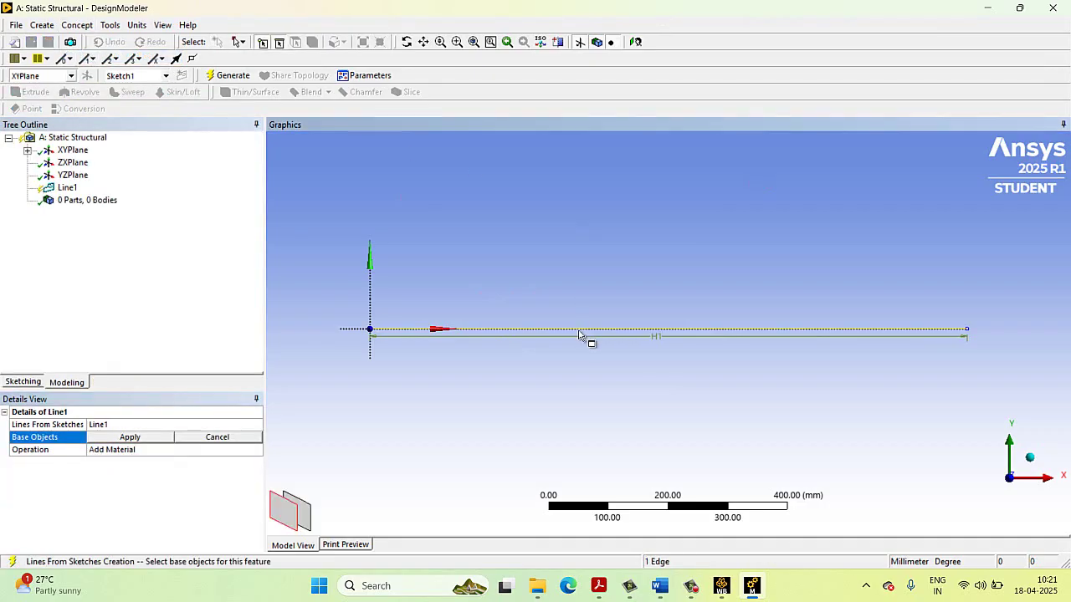
left_click(129, 437)
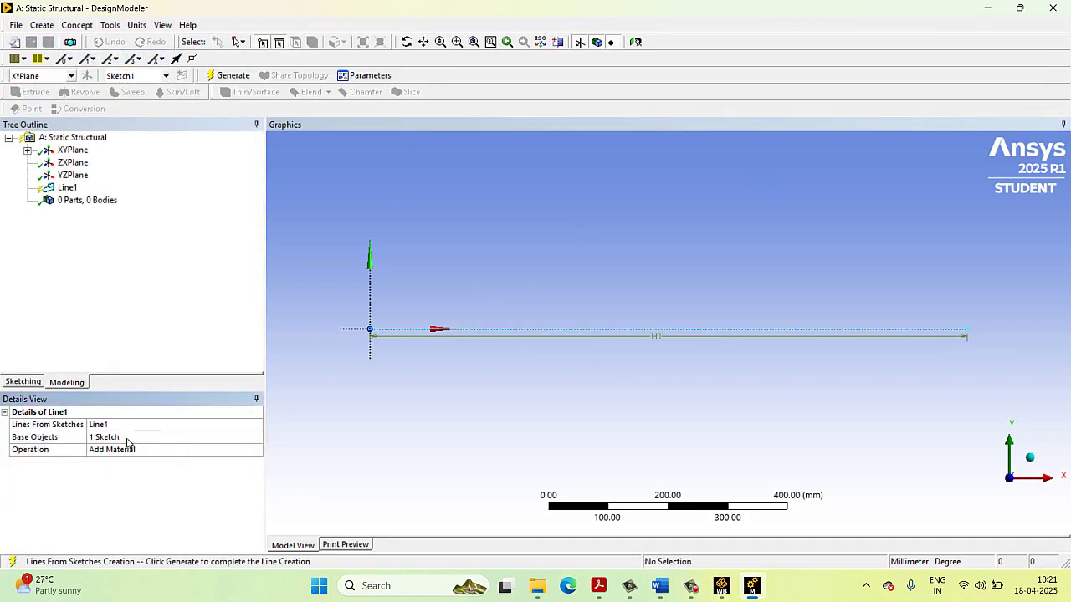
left_click(239, 75)
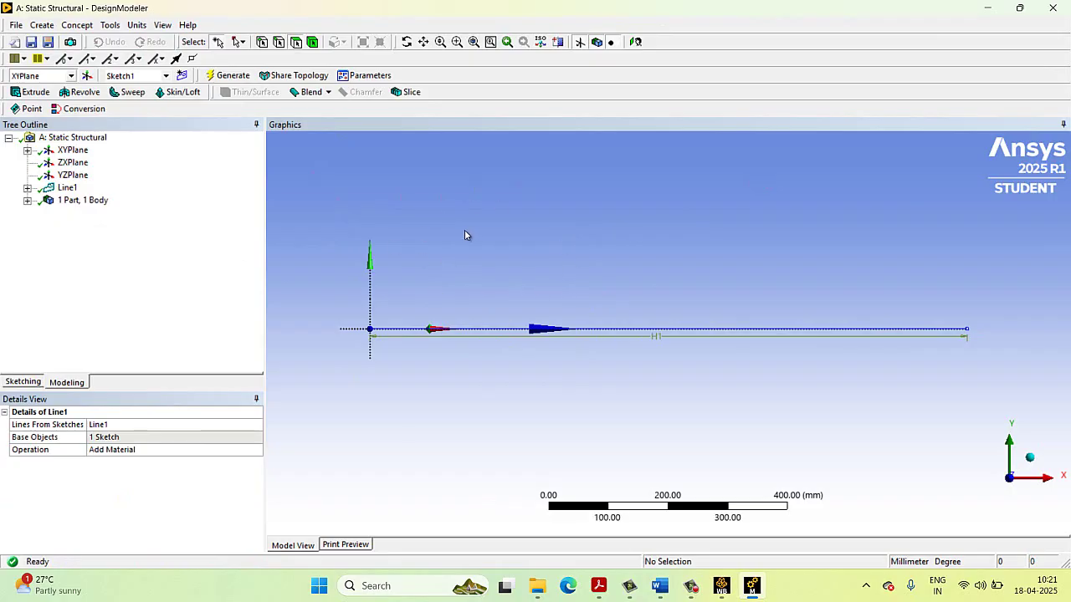
- Add a circular cross section, check the bar diameter in the Word document, set the radius to 25 mm and regenerate the model
left_click(77, 24)
mouse_move(130, 172)
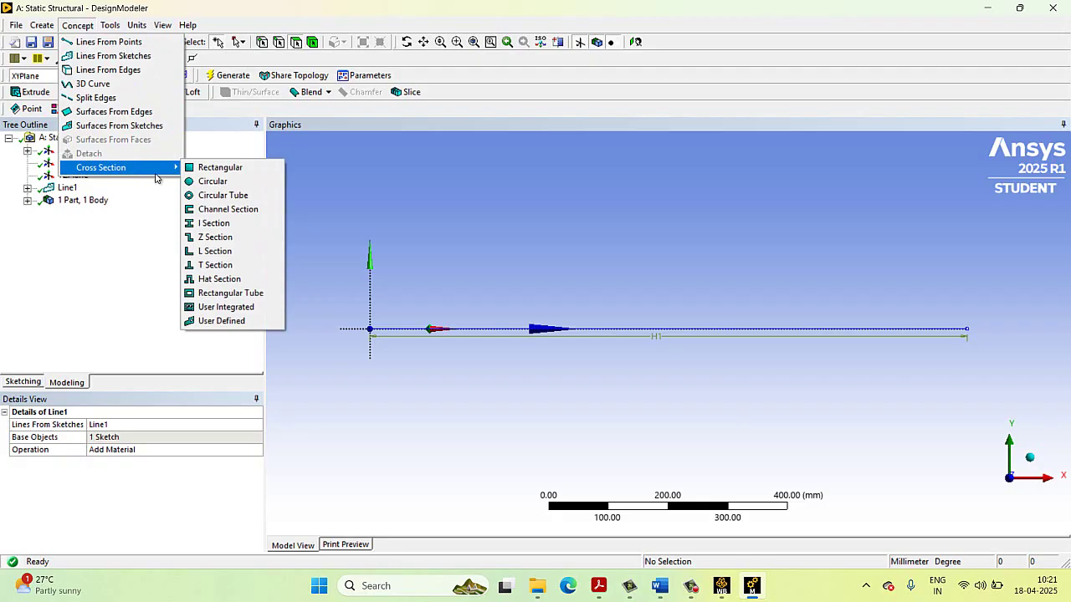
left_click(222, 185)
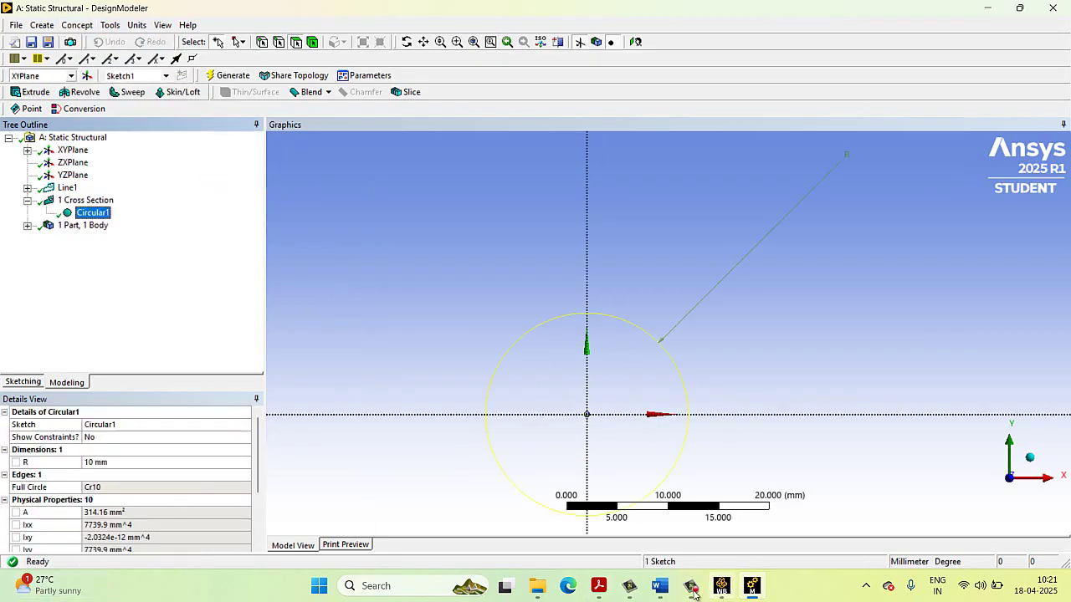
left_click(660, 585)
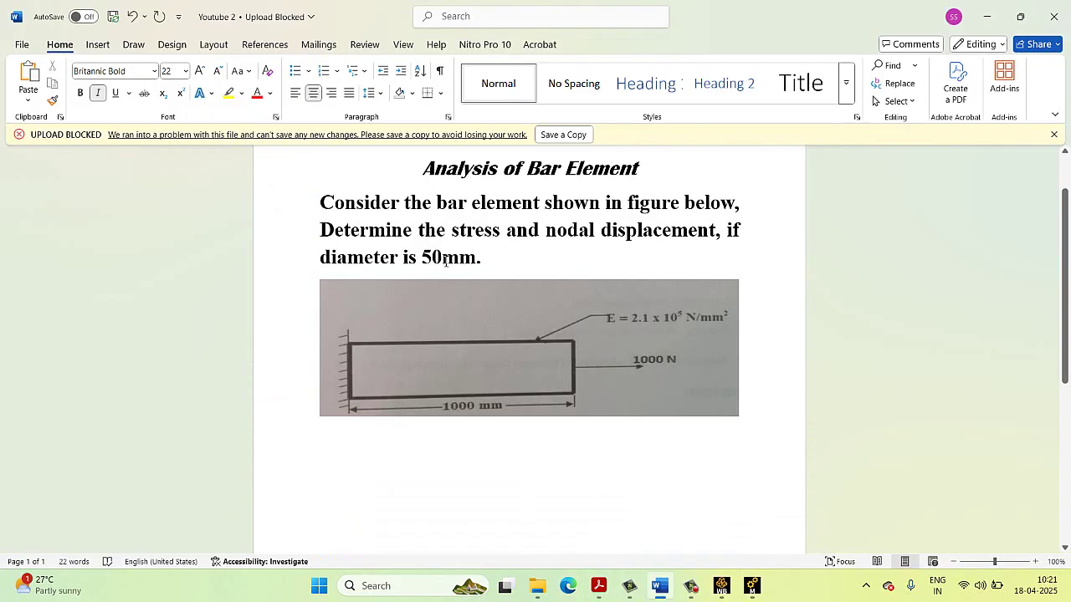
left_click(751, 588)
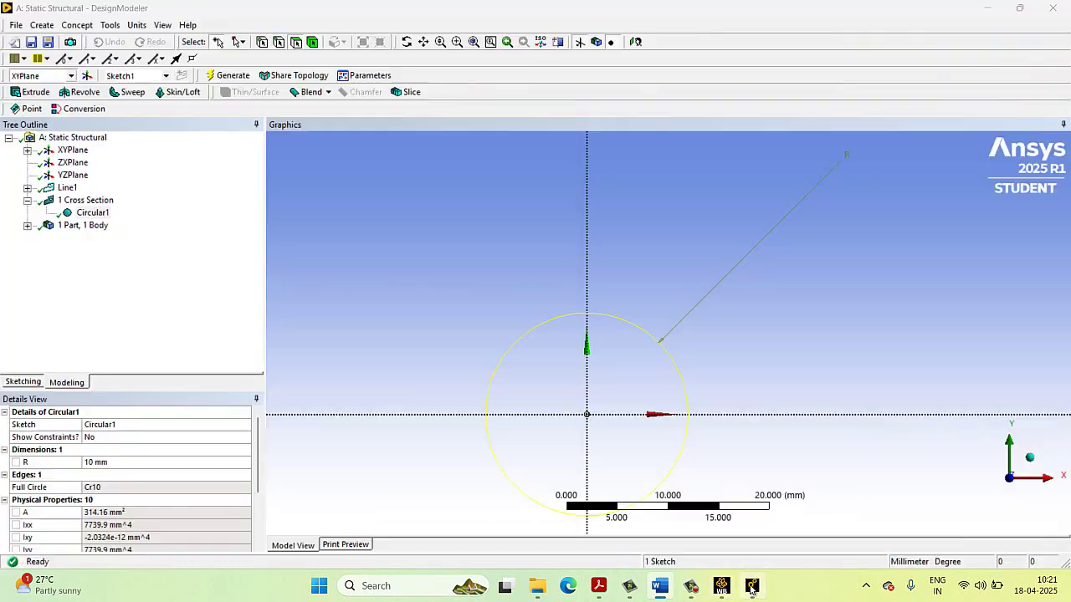
left_click(91, 463)
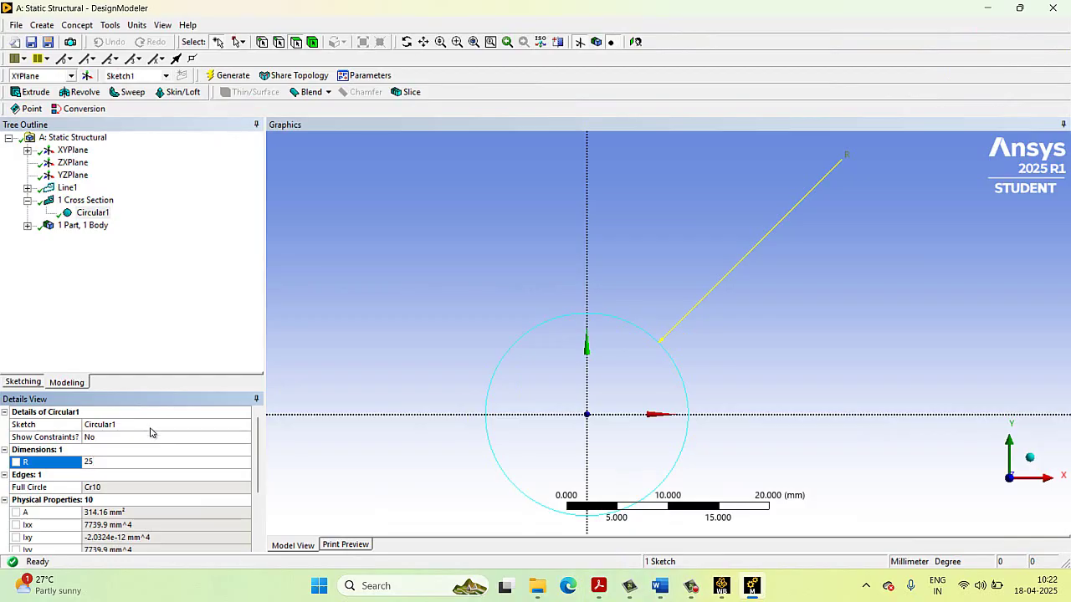
key("Return")
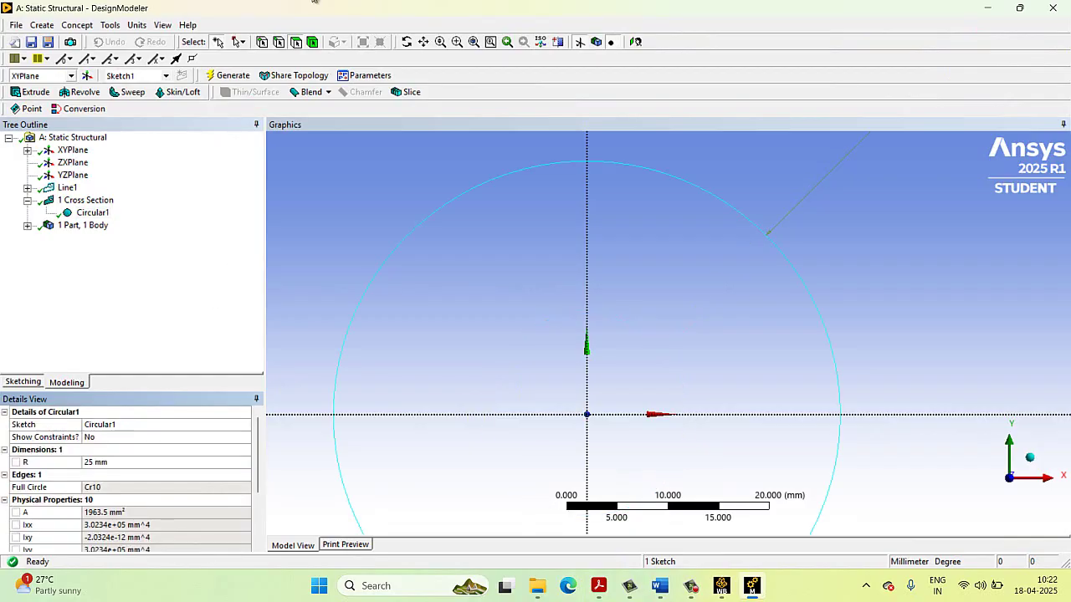
left_click(233, 75)
- Assign the Circular1 cross section to the line body
scroll(703, 272, "down", 3)
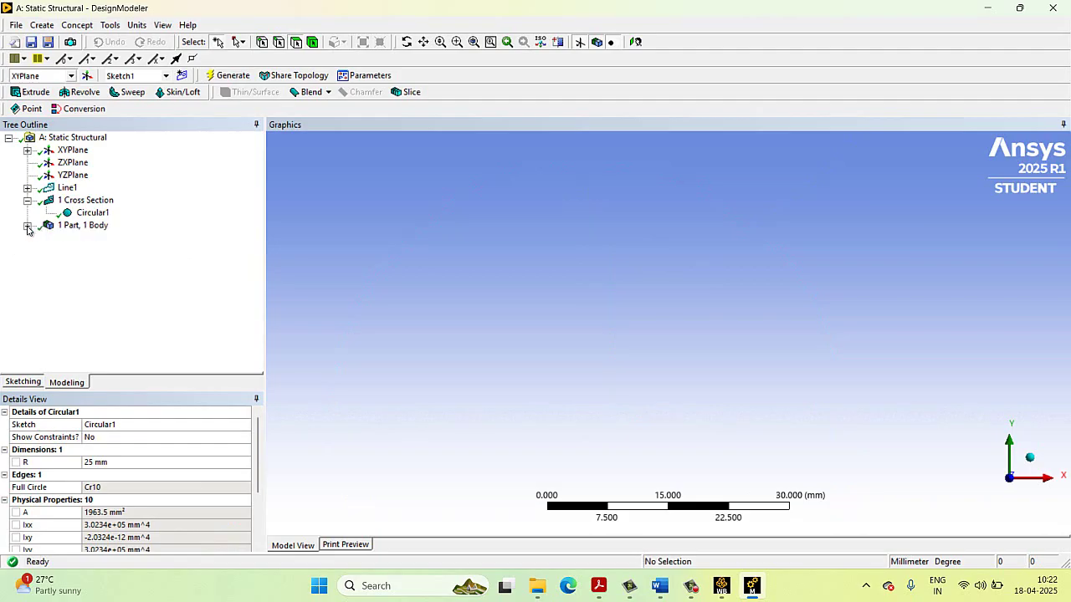
left_click(28, 227)
left_click(92, 238)
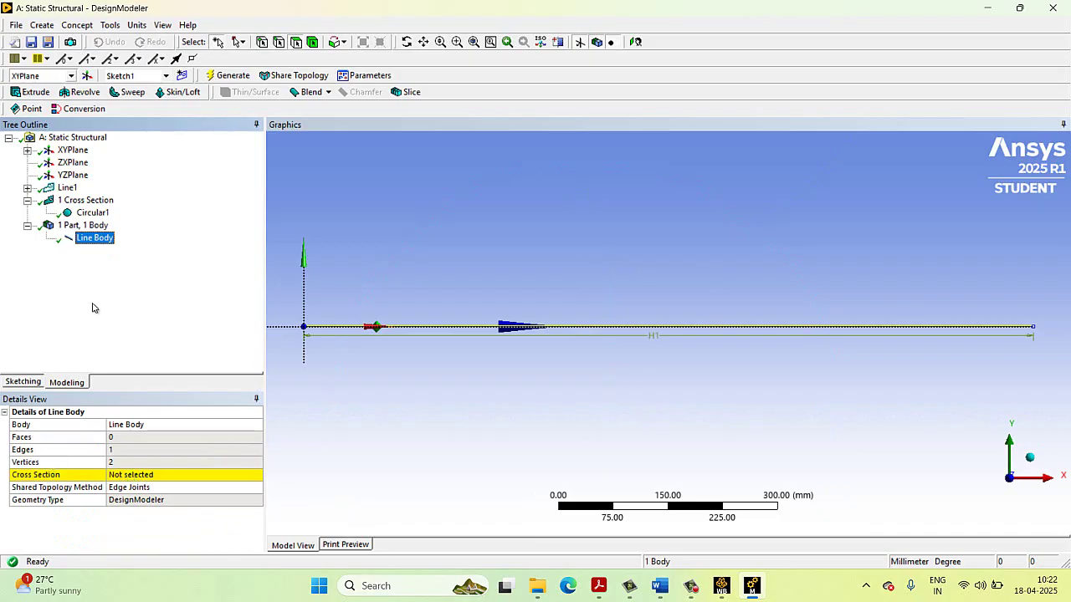
left_click(192, 475)
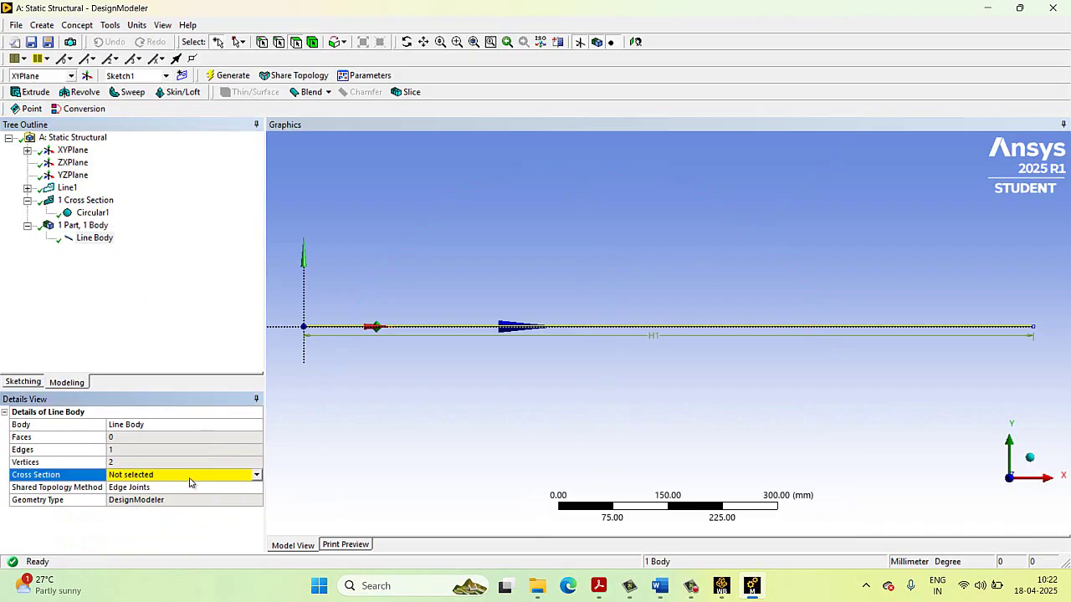
left_click(257, 476)
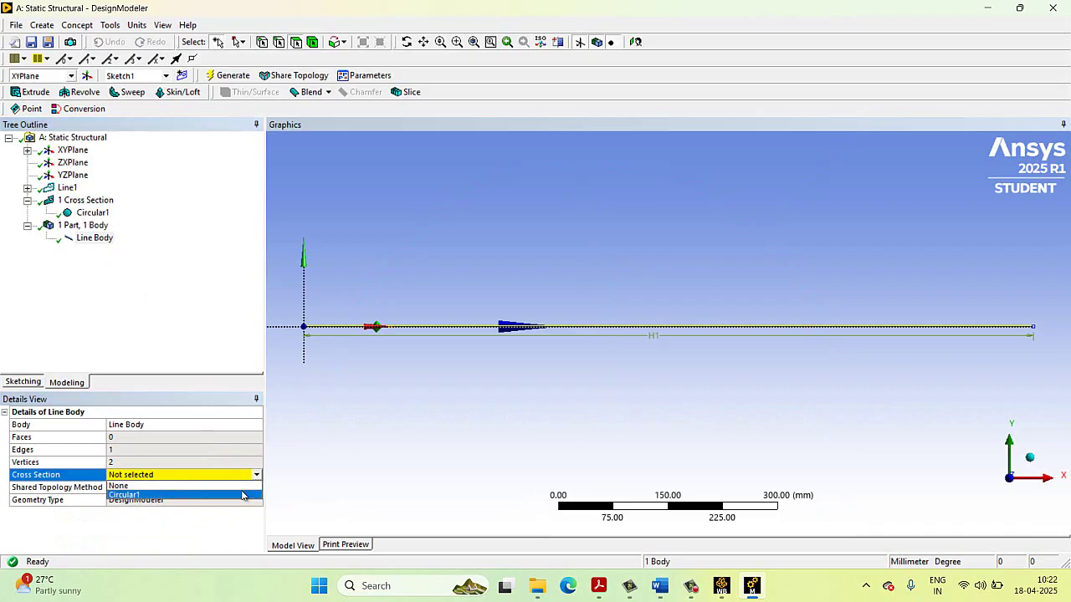
left_click(245, 494)
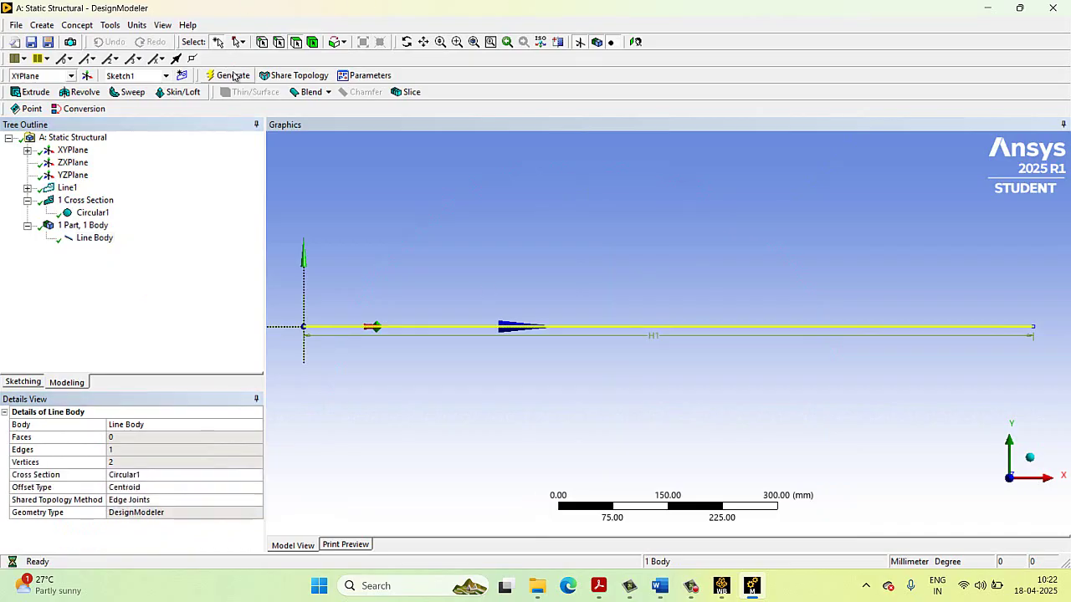
left_click(548, 216)
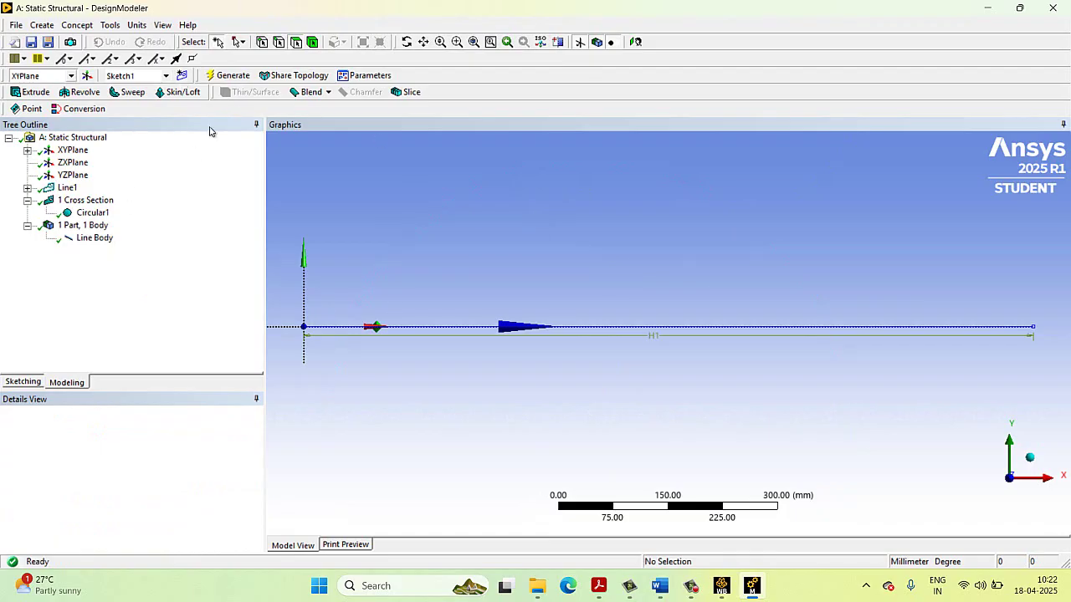
- Close DesignModeler, switch to Workbench and open the Static Structural system's Model for editing in Mechanical
left_click(1056, 13)
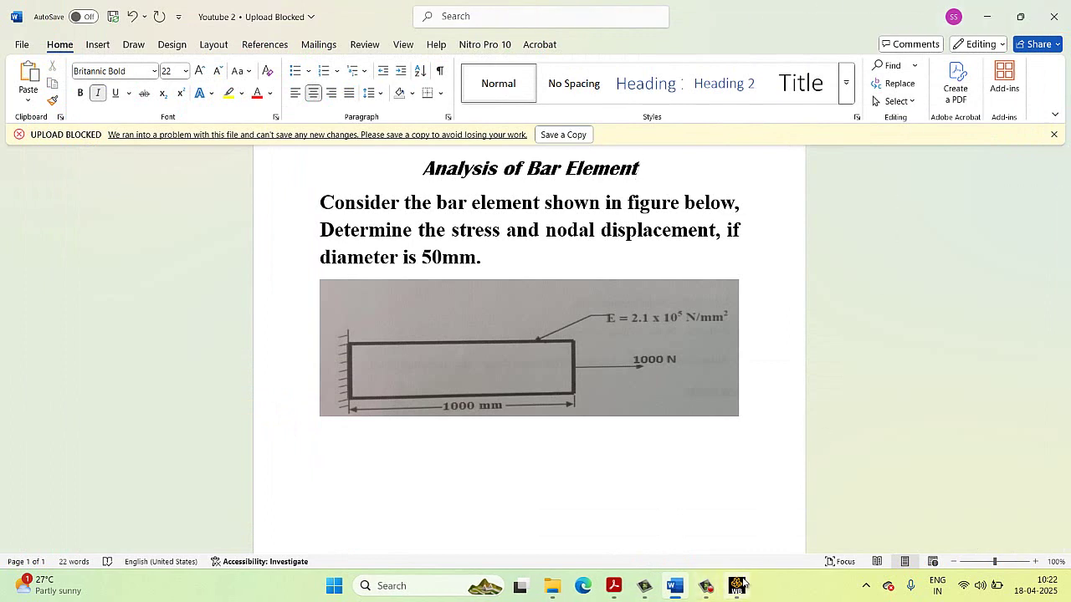
left_click(739, 585)
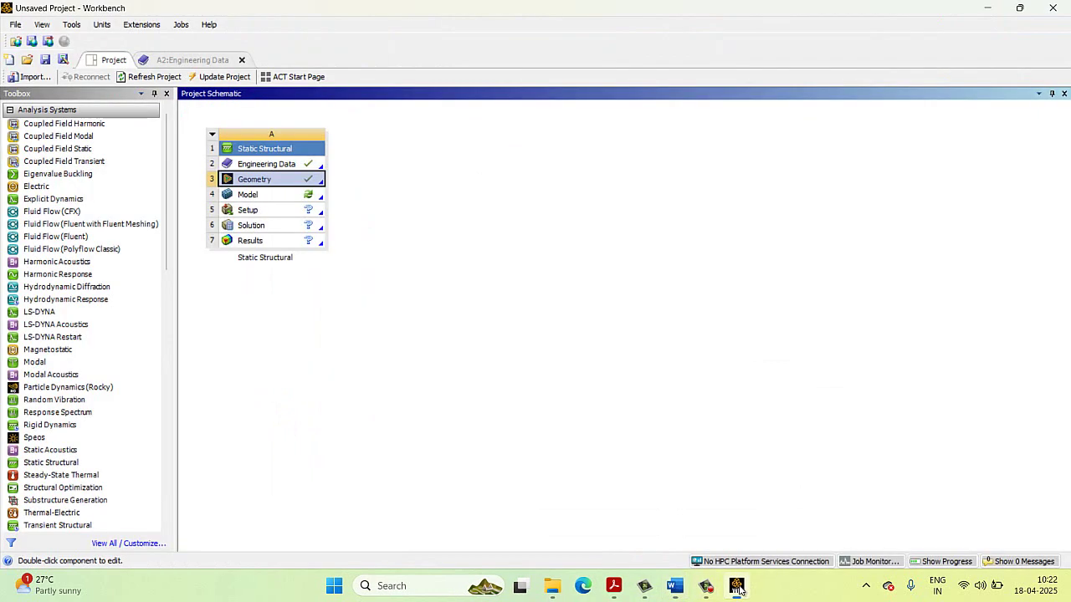
right_click(260, 197)
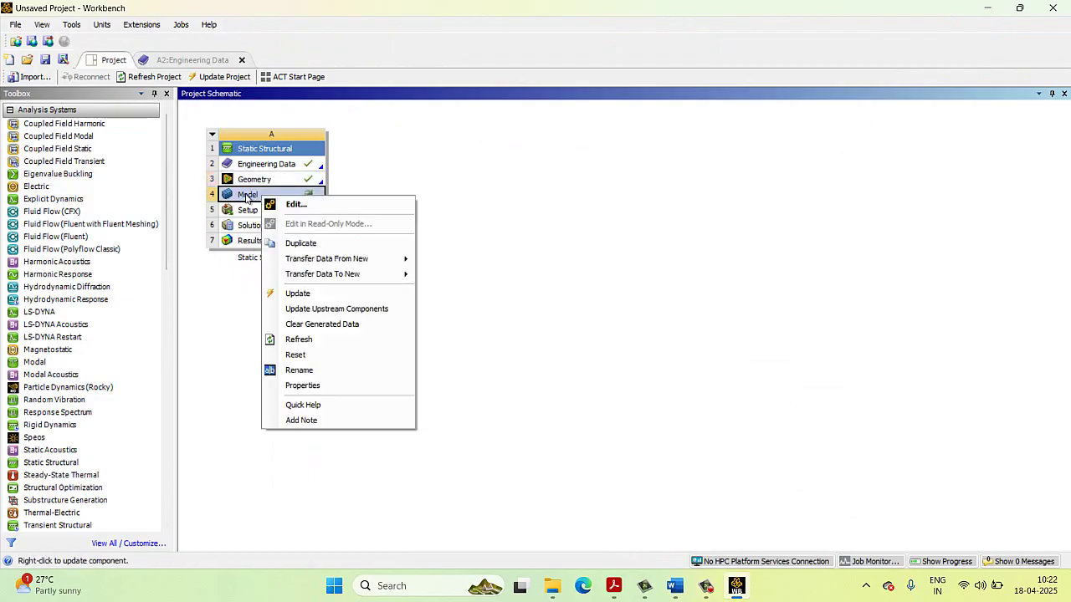
left_click(293, 204)
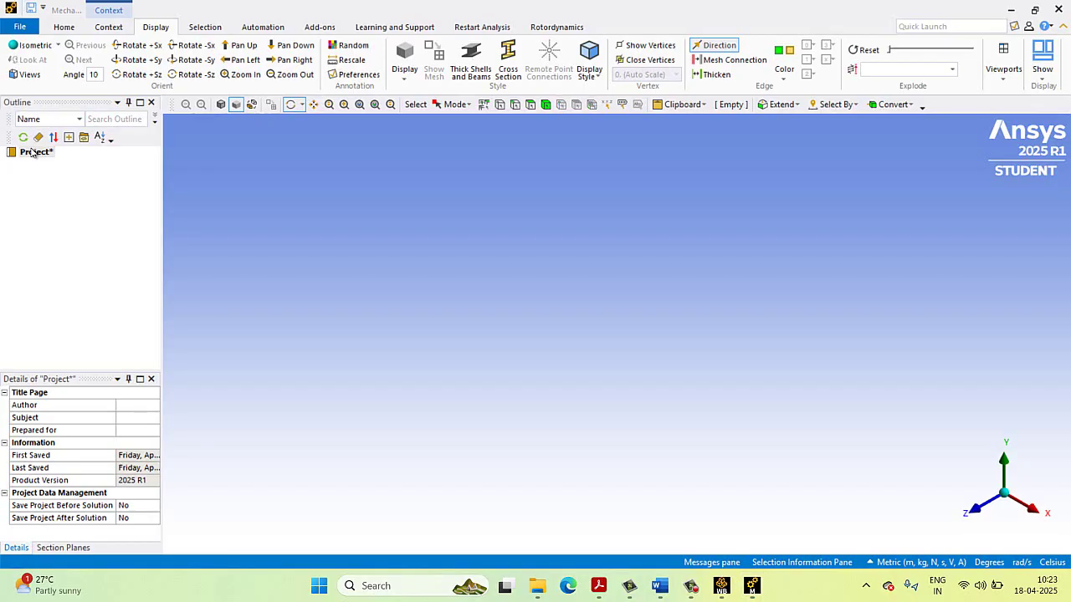
- Assign the material mat1 to the line body under Geometry
mouse_move(59, 586)
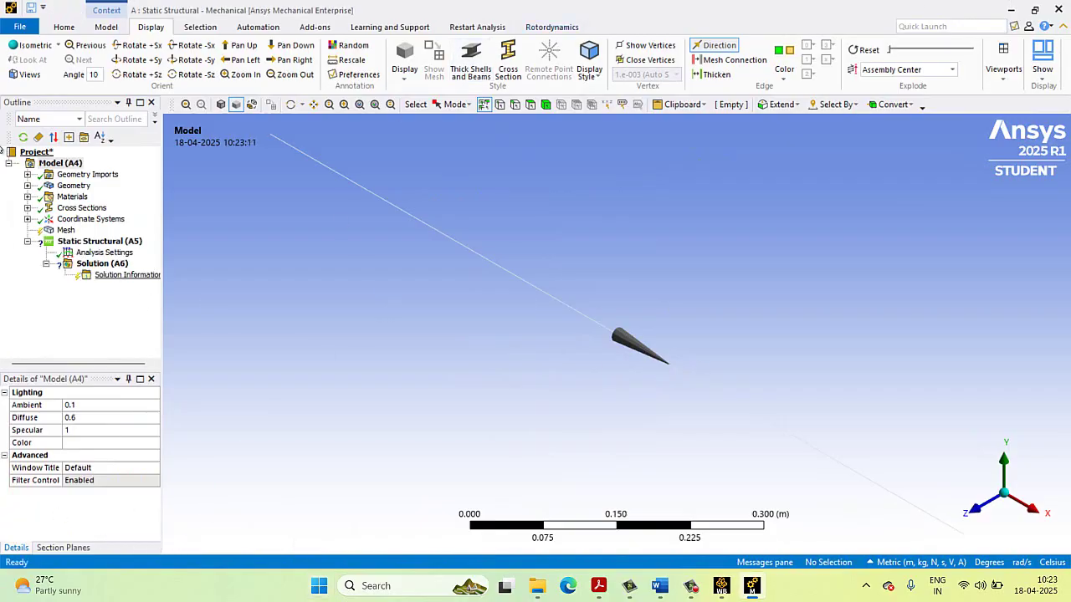
left_click(27, 186)
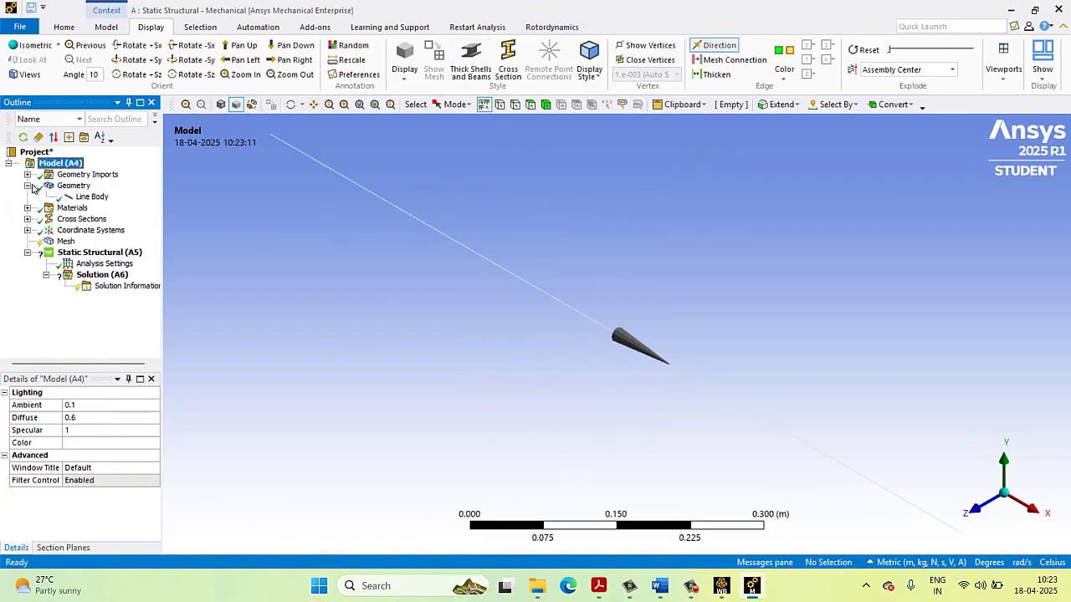
left_click(94, 197)
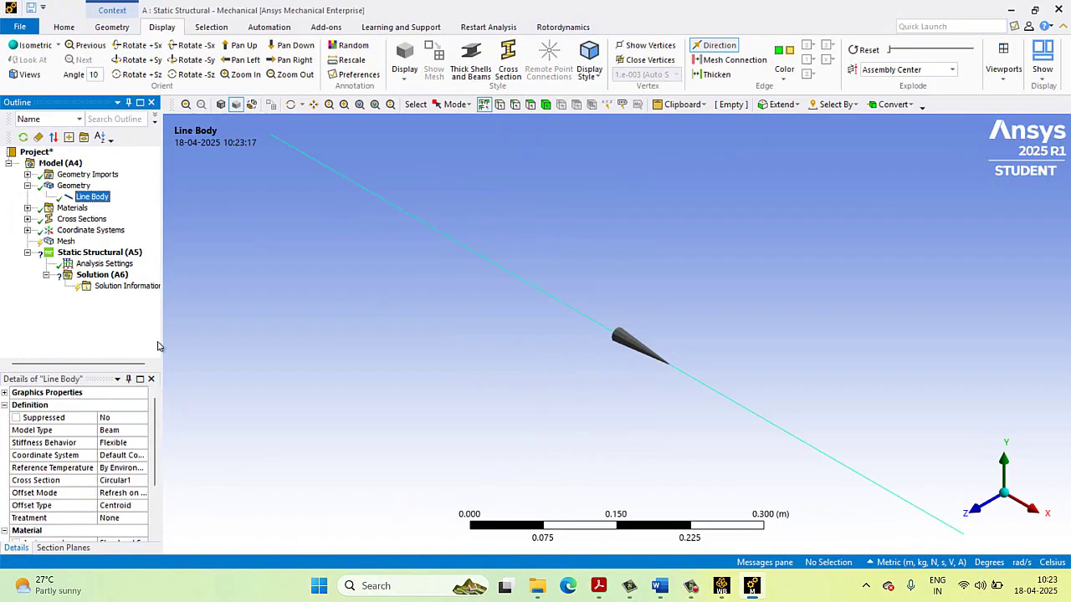
left_click_drag(154, 437, 127, 492)
left_click(127, 482)
left_click(142, 481)
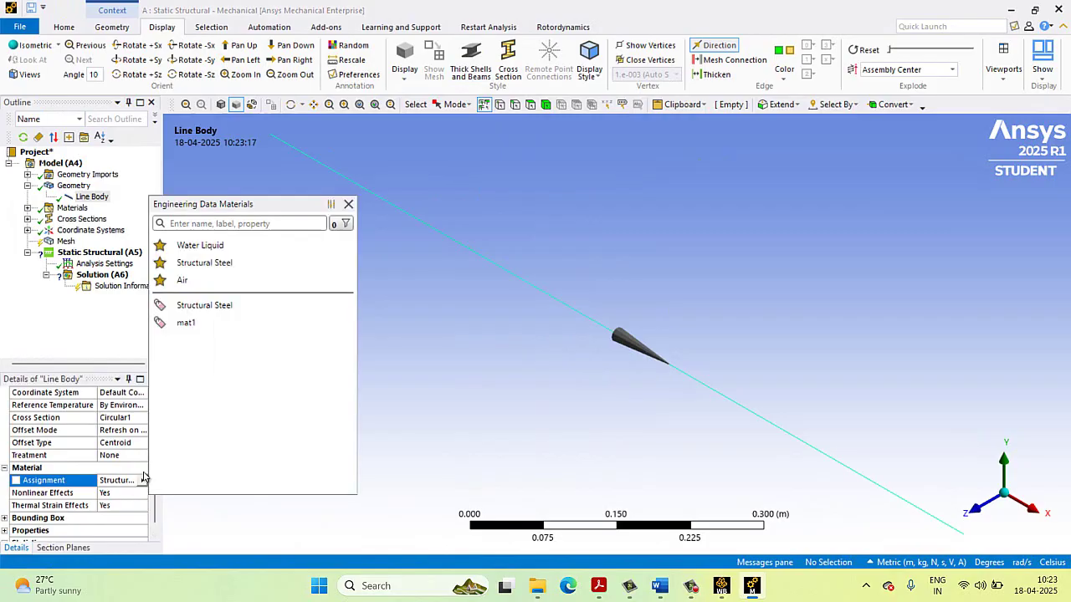
left_click(199, 325)
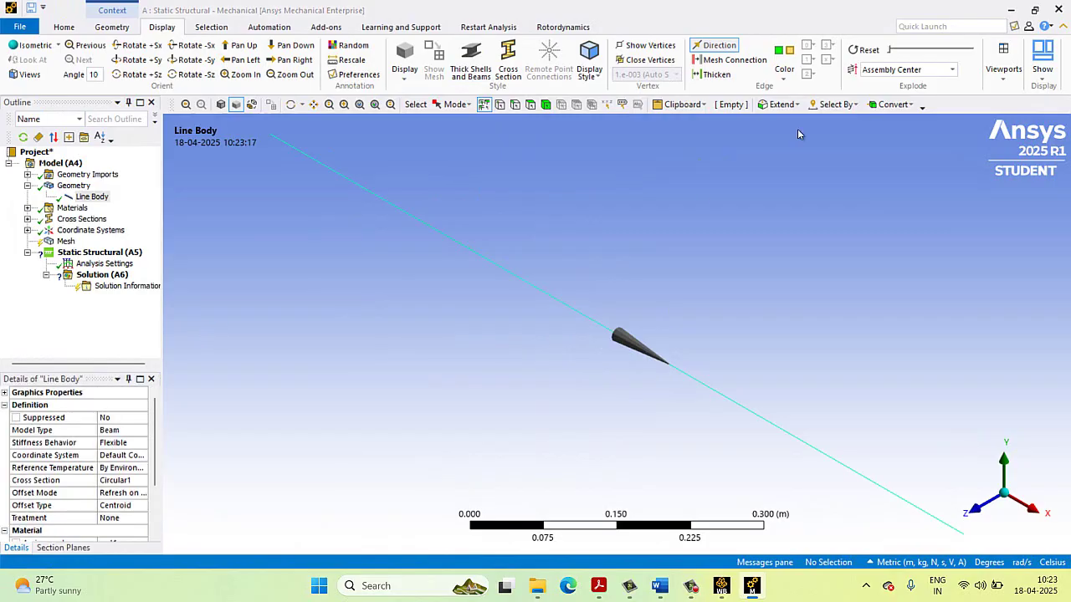
- Update the mesh of the line body with default settings and select the meshed line
right_click(65, 242)
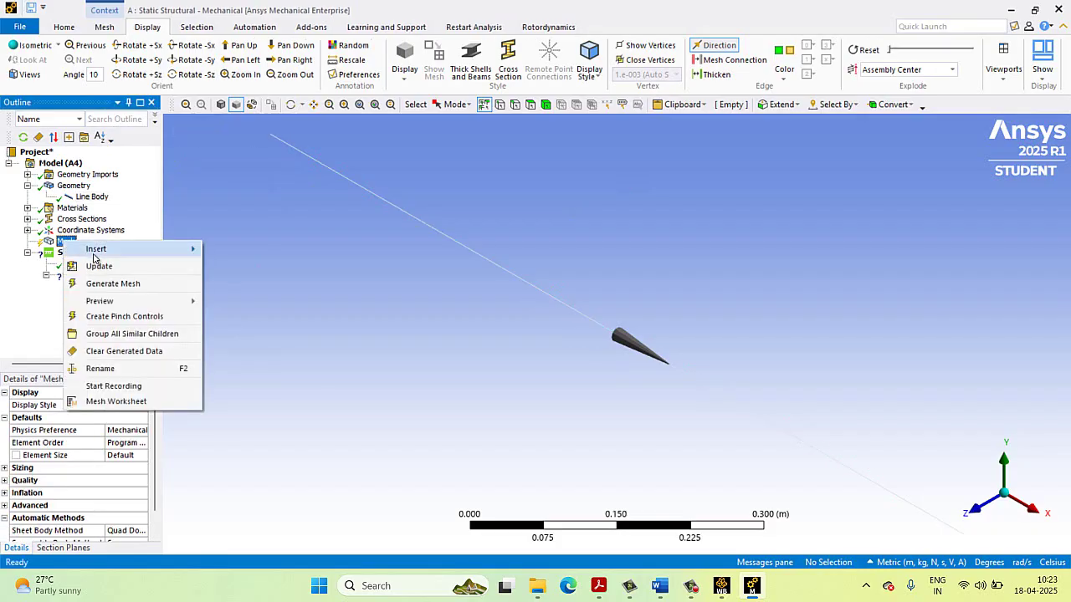
left_click(101, 267)
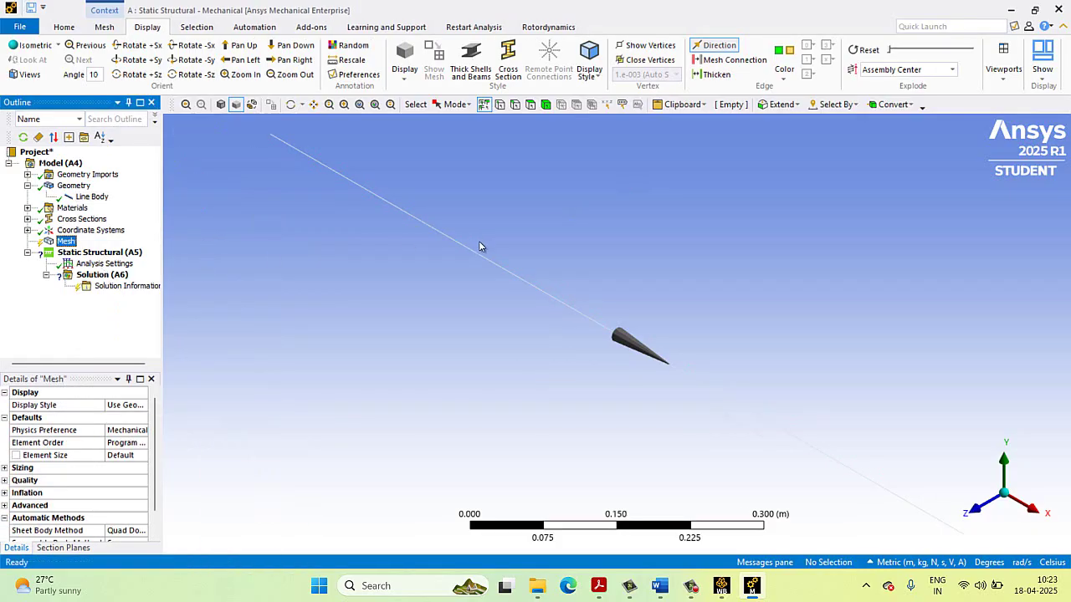
left_click(526, 285)
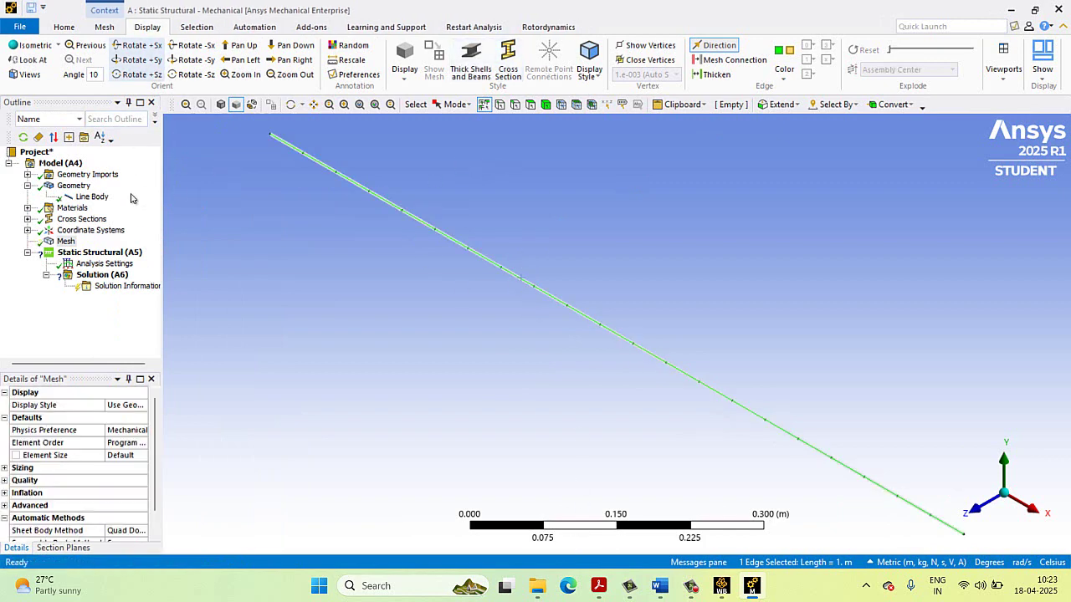
- Select the Static Structural environment and display the bar with its solid circular cross section
left_click(107, 253)
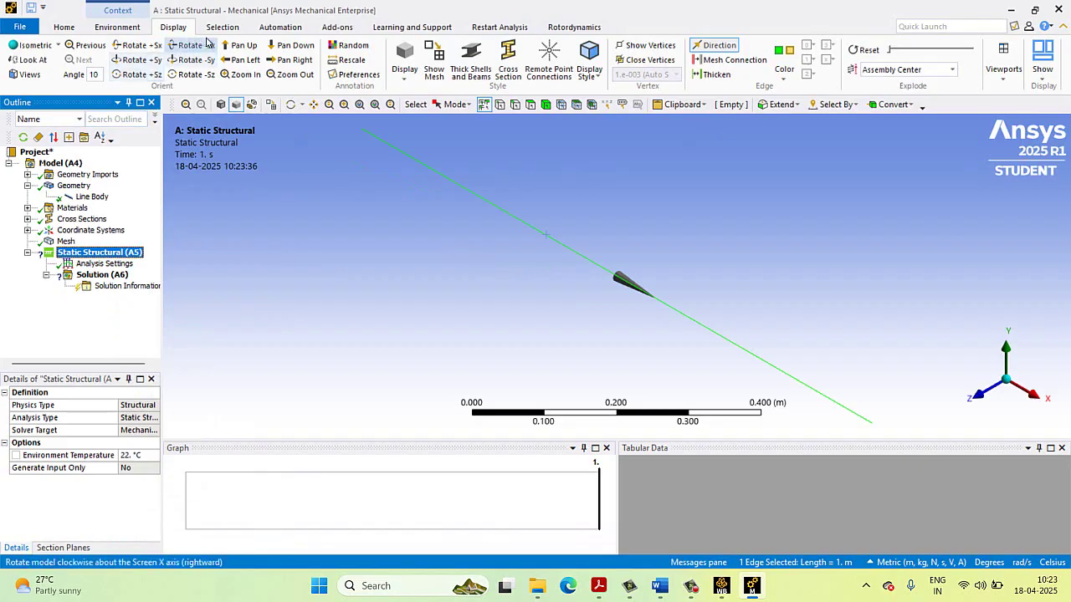
left_click(128, 30)
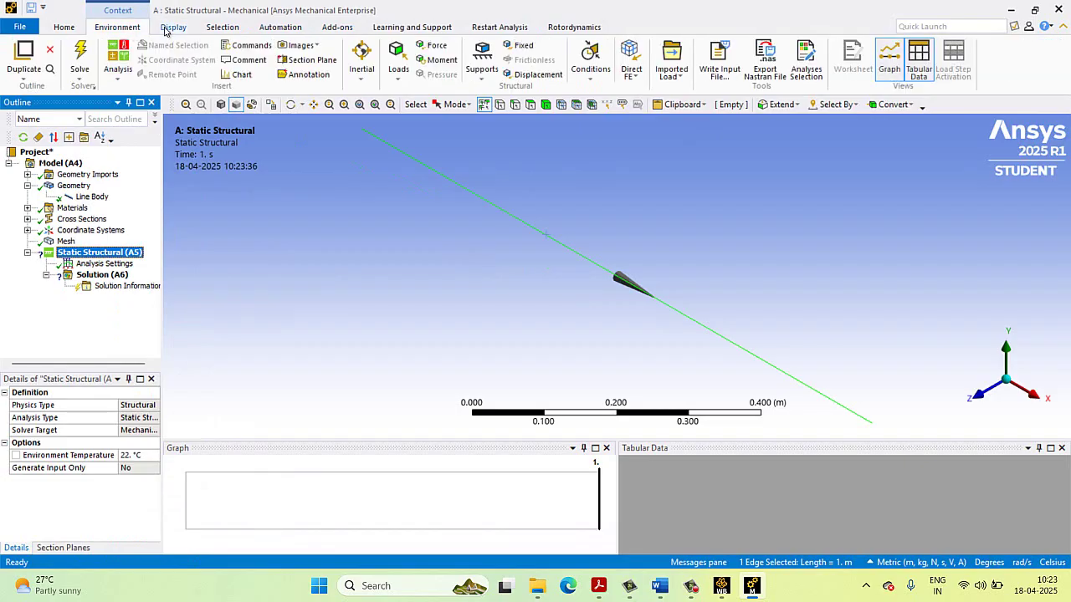
left_click(173, 28)
left_click(508, 67)
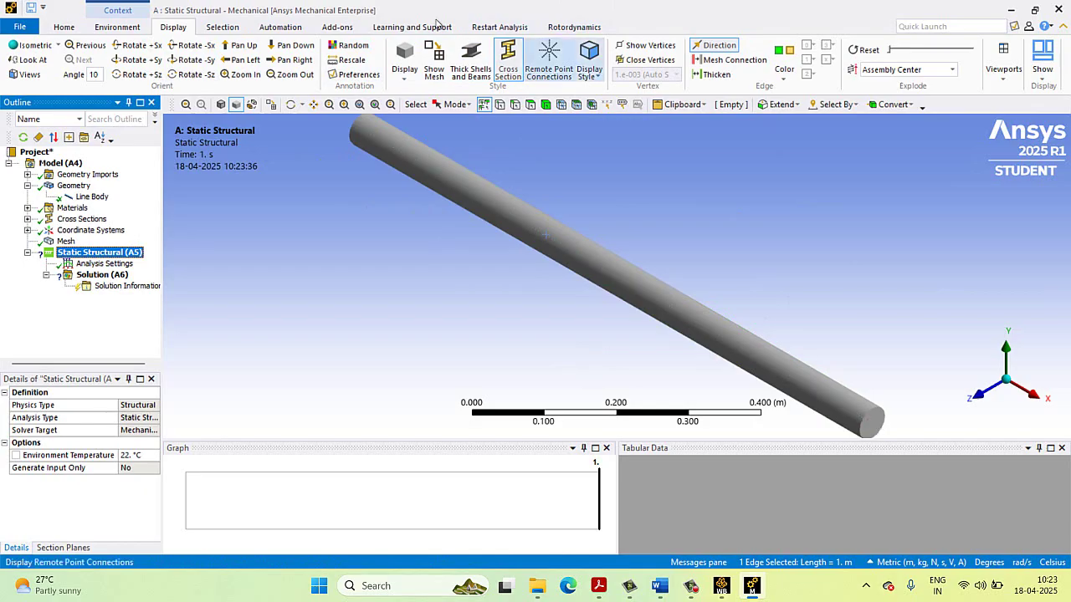
- Add a Fixed Support scoped to the vertex at the bar's origin end (0, 0, 0)
left_click(126, 30)
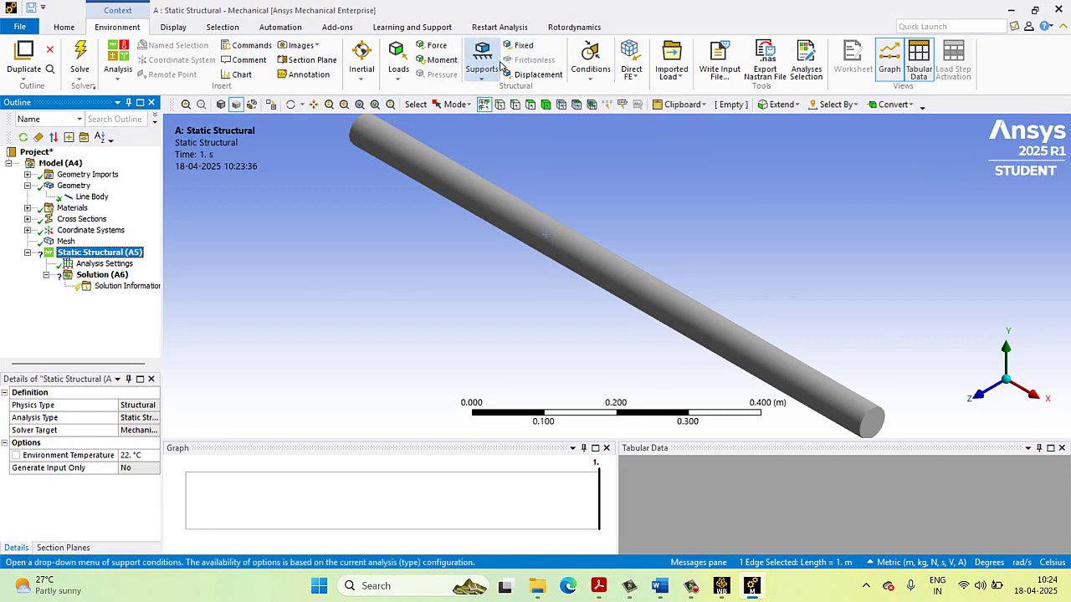
left_click(523, 47)
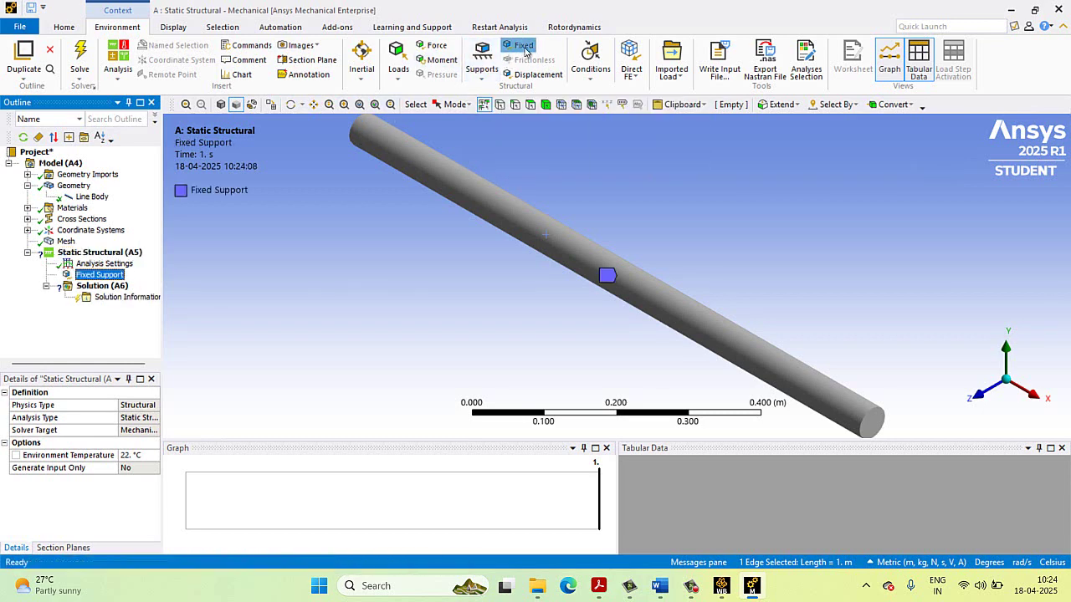
left_click(499, 105)
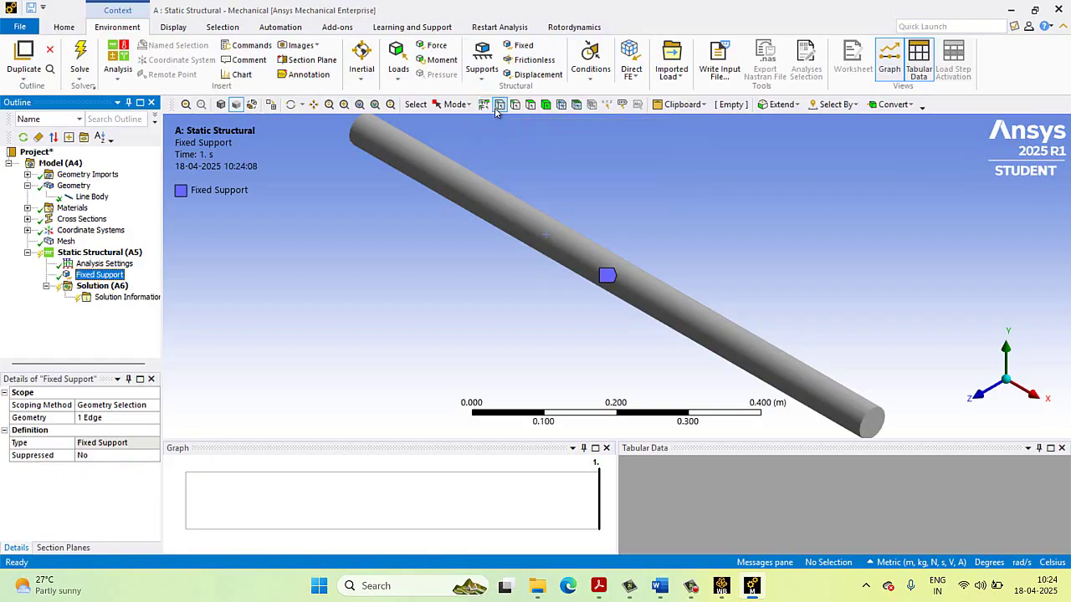
left_click(361, 130)
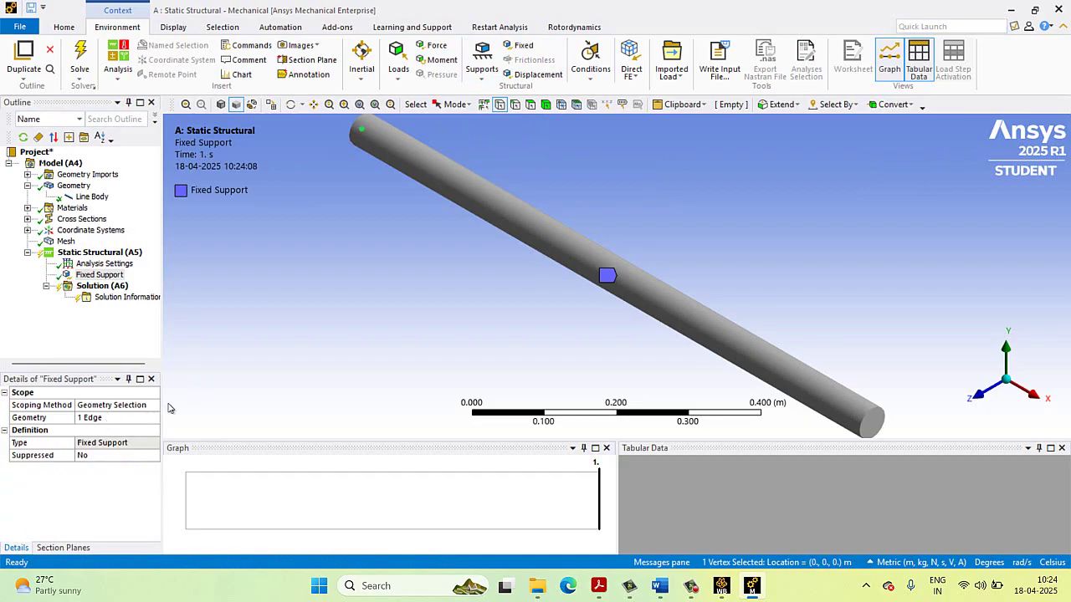
left_click(107, 407)
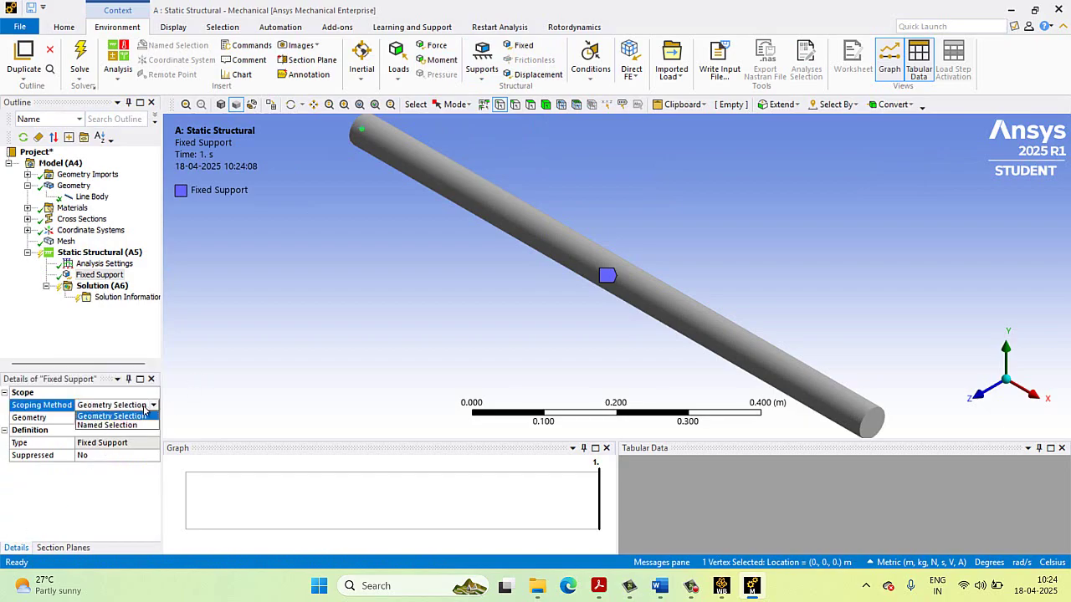
left_click(104, 418)
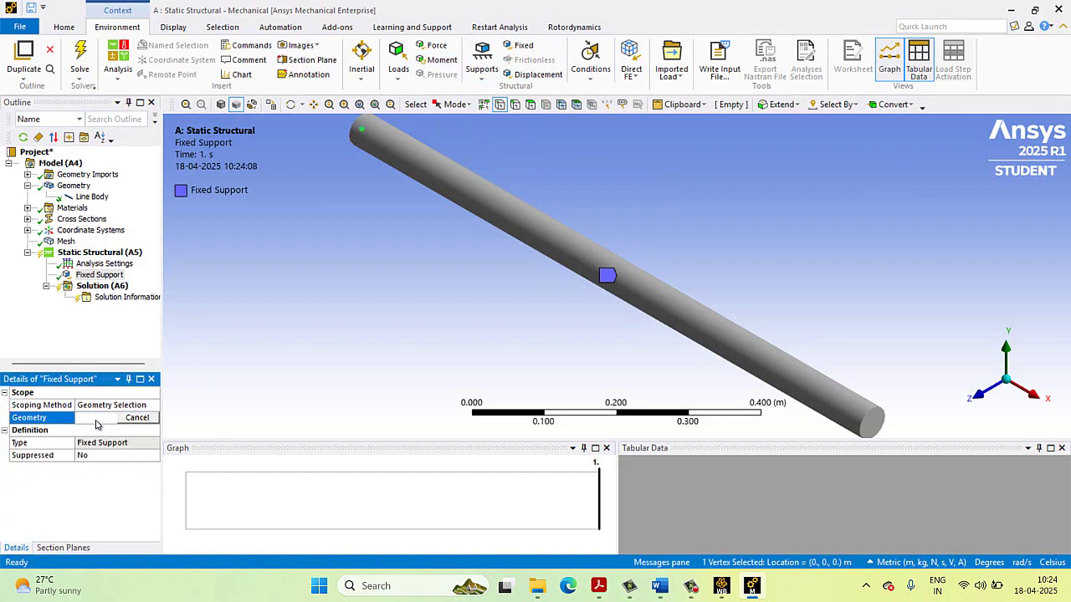
left_click(99, 417)
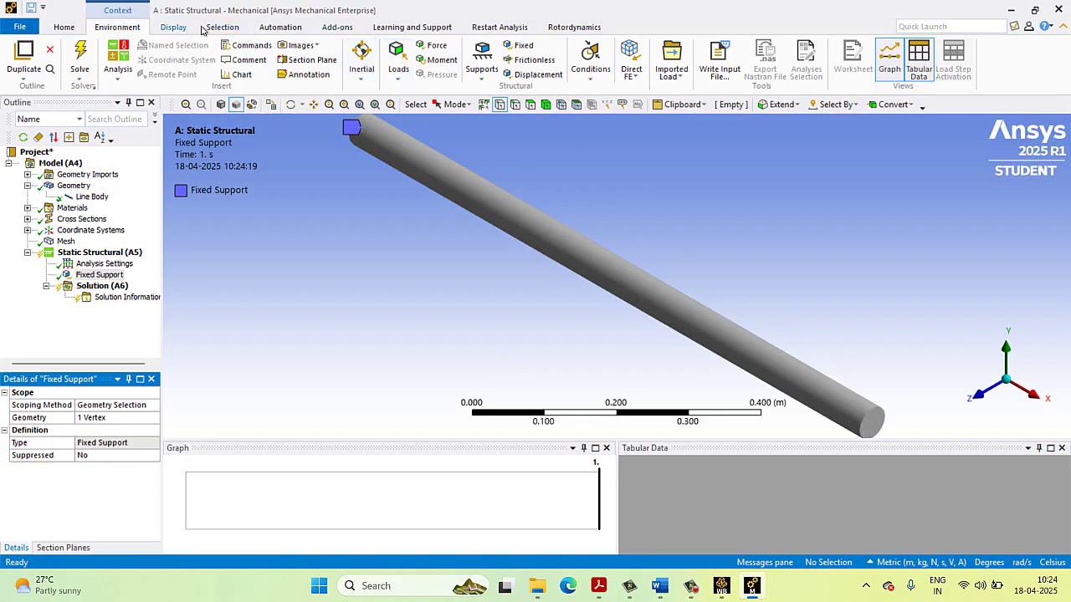
- Apply a force defined by components, with an X component of 1000 N, to the vertex at the bar's free end
left_click(432, 46)
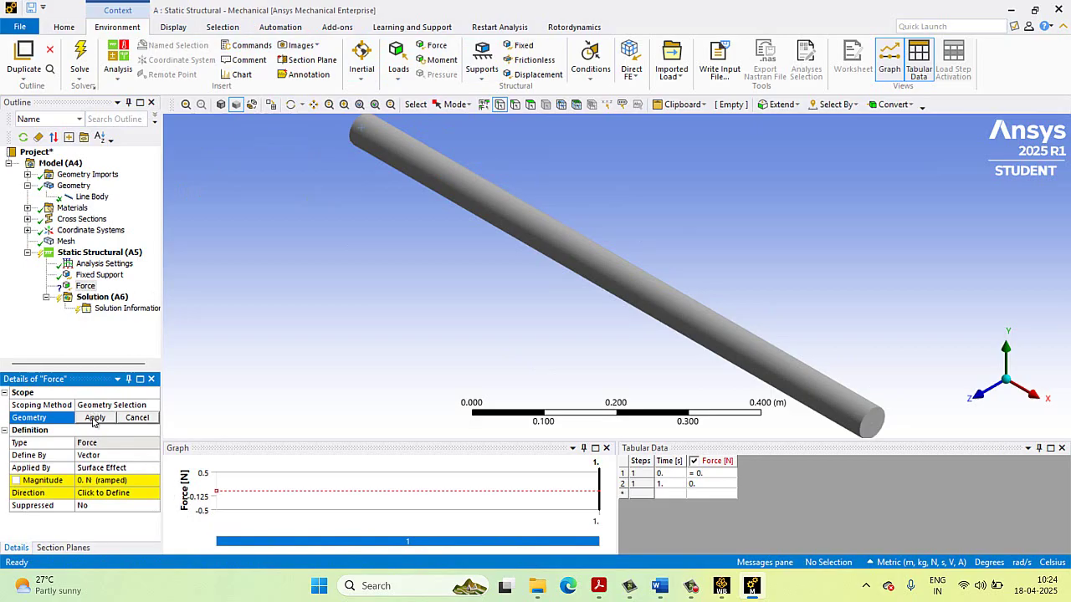
left_click(117, 456)
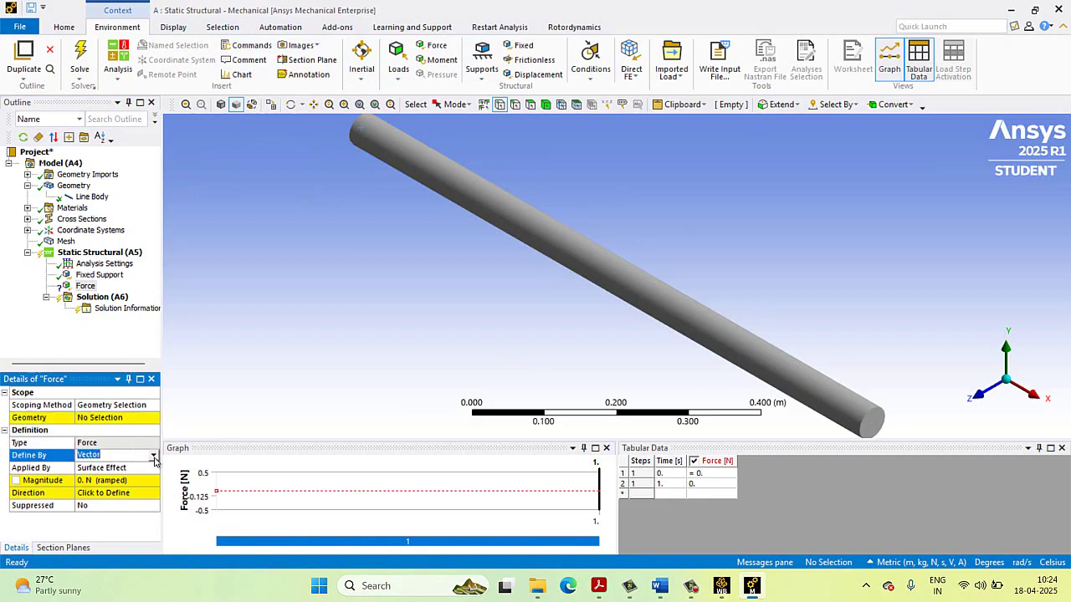
left_click(154, 456)
left_click(141, 470)
left_click(120, 493)
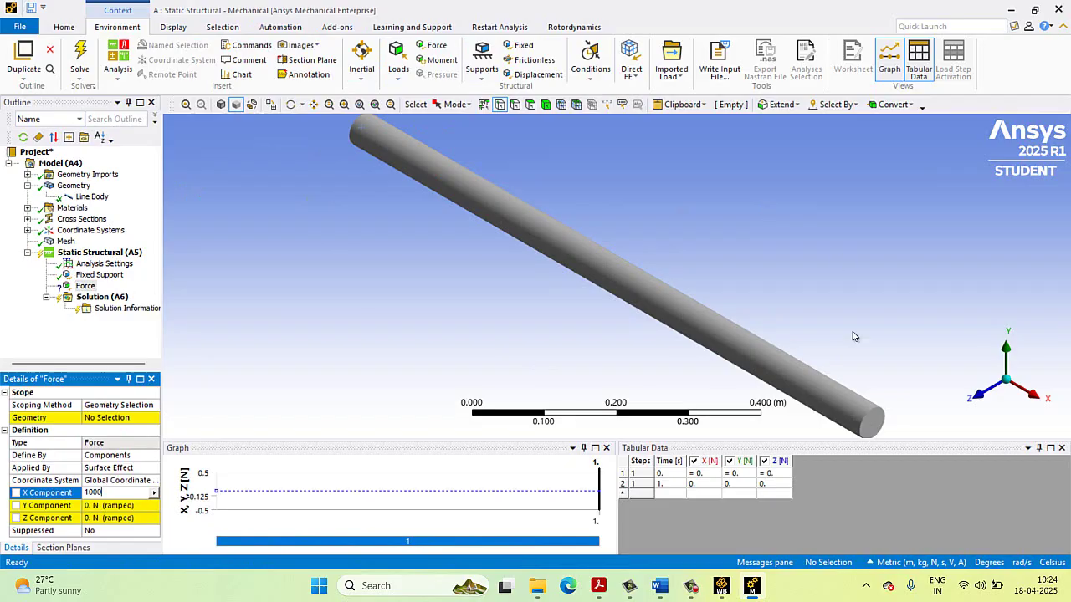
left_click(877, 429)
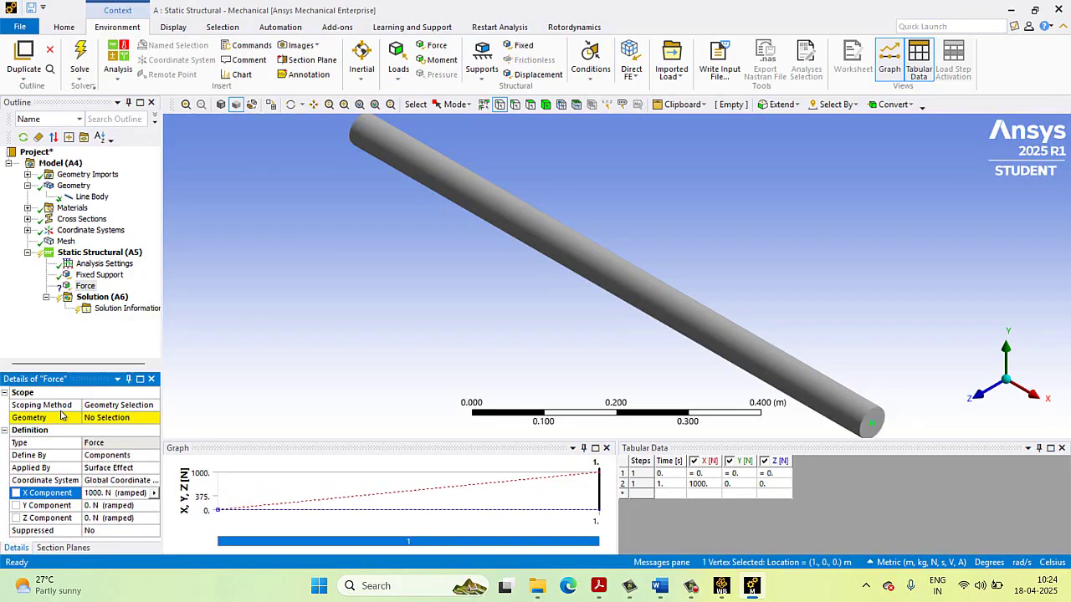
left_click(124, 419)
left_click(102, 418)
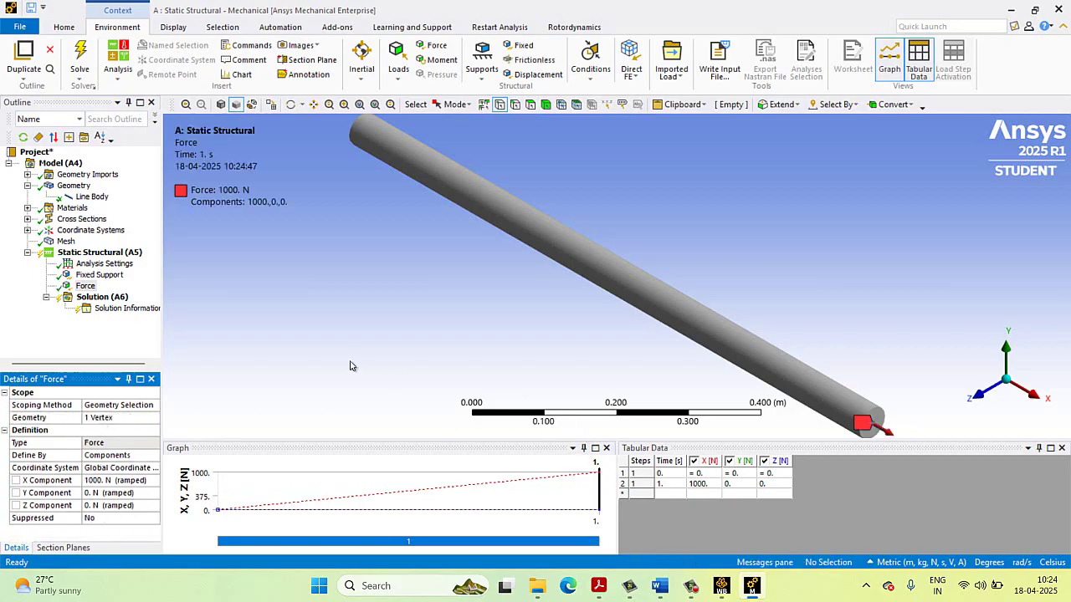
- Review the fixed support and the force on the bar, and solve the Static Structural analysis
left_click(100, 274)
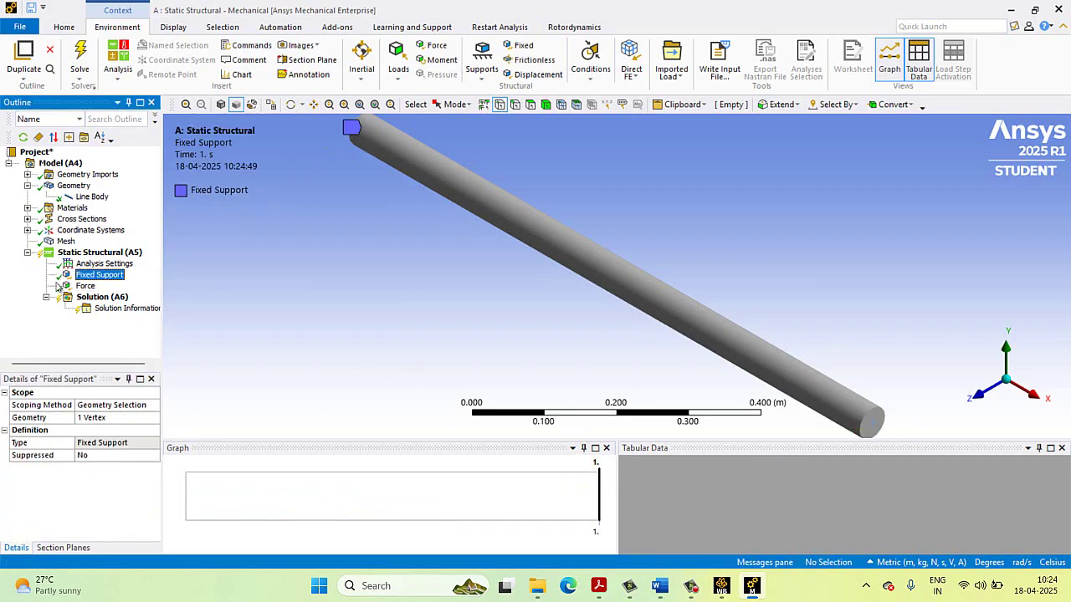
left_click(84, 286)
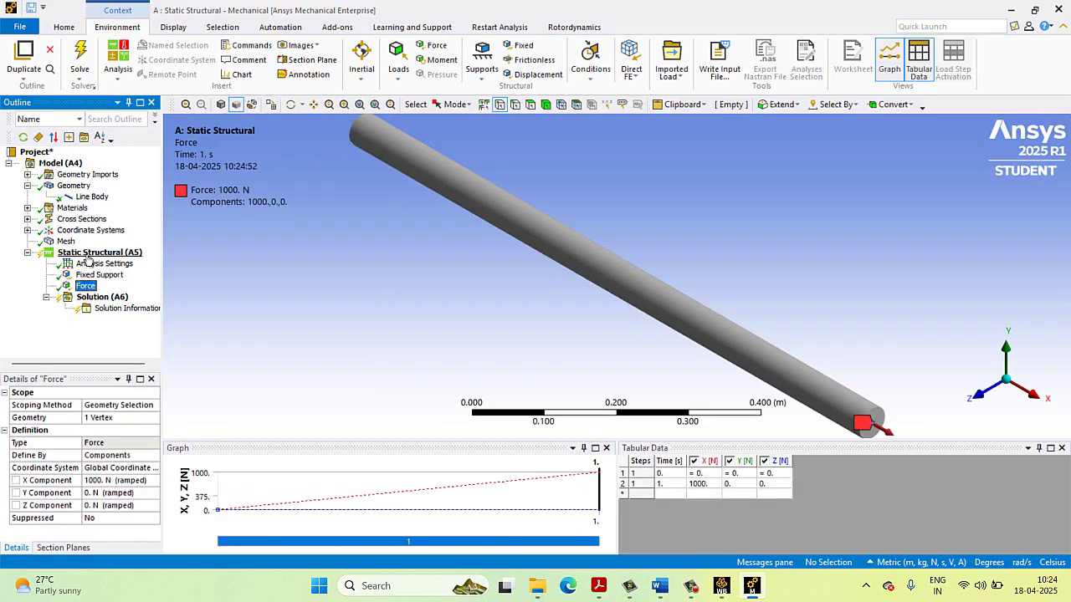
left_click(87, 255)
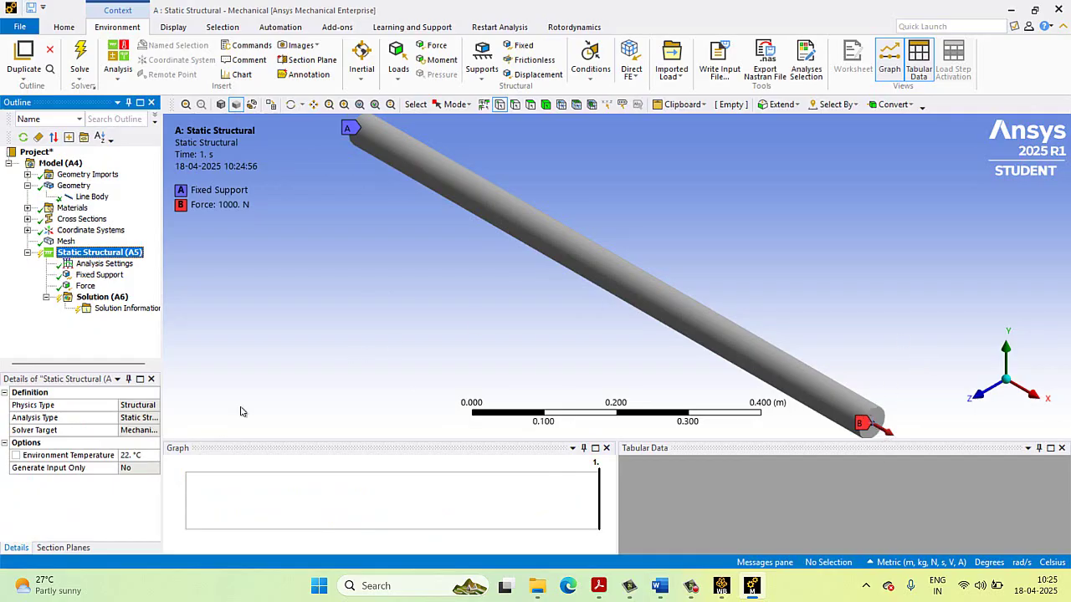
right_click(108, 253)
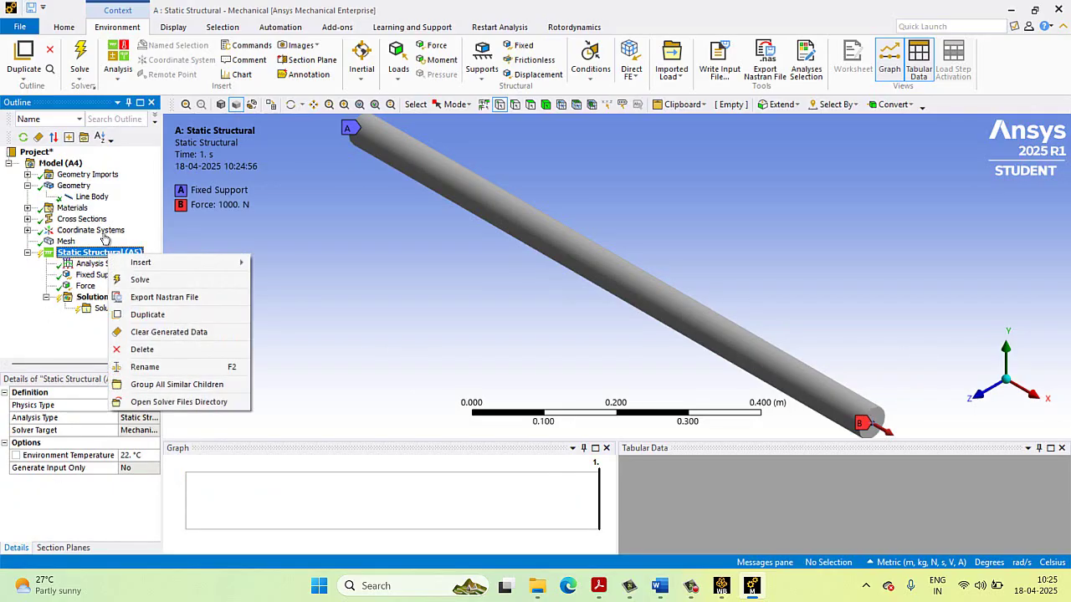
left_click(139, 281)
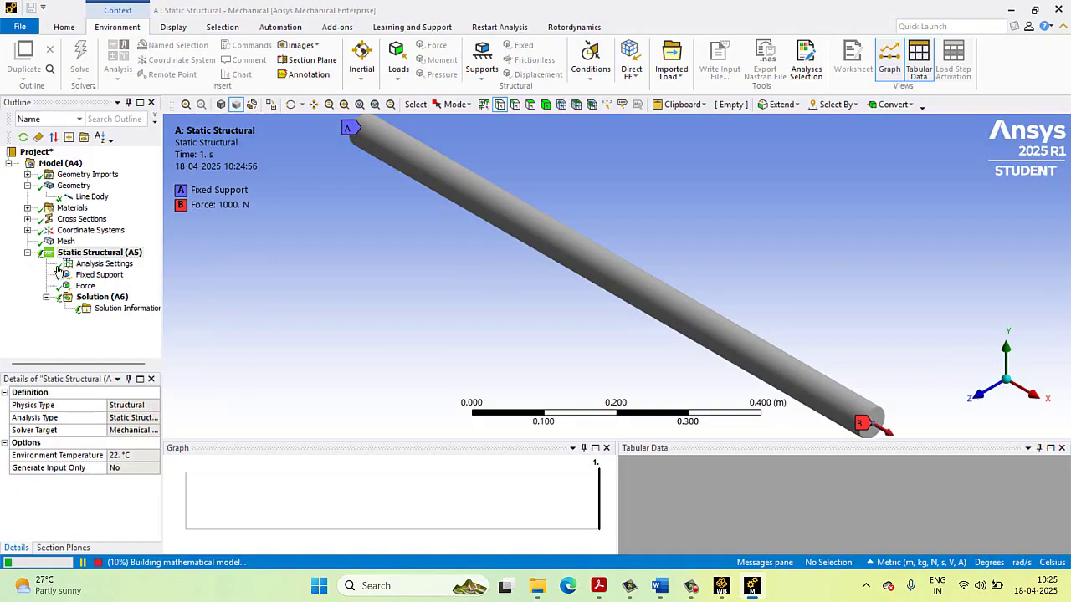
- Insert a Beam Tool under Solution and expand it to list its stress results
right_click(92, 299)
key("Escape")
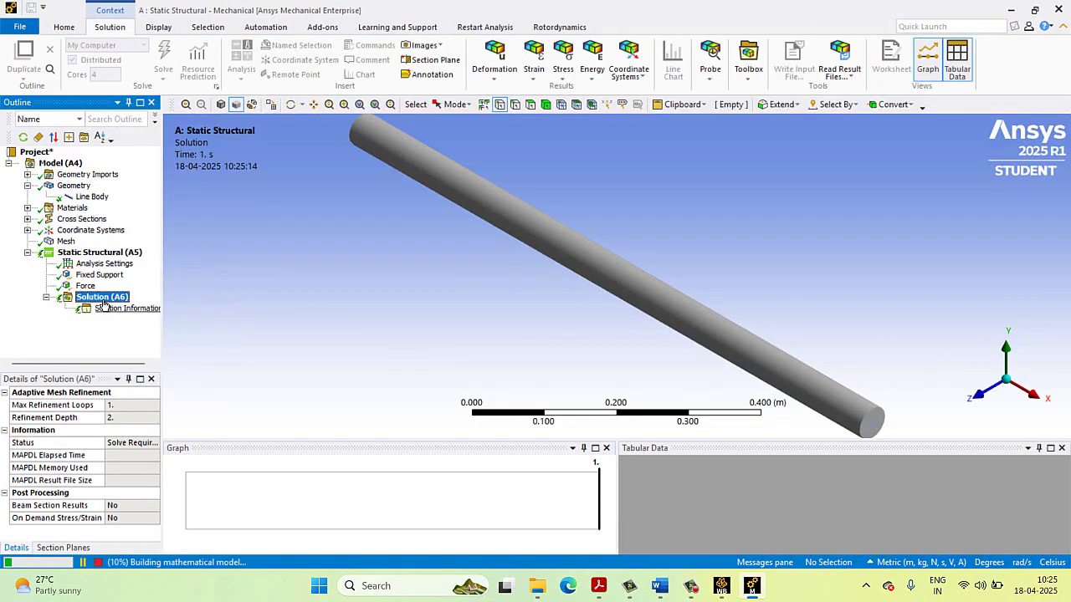
right_click(98, 299)
key("Escape")
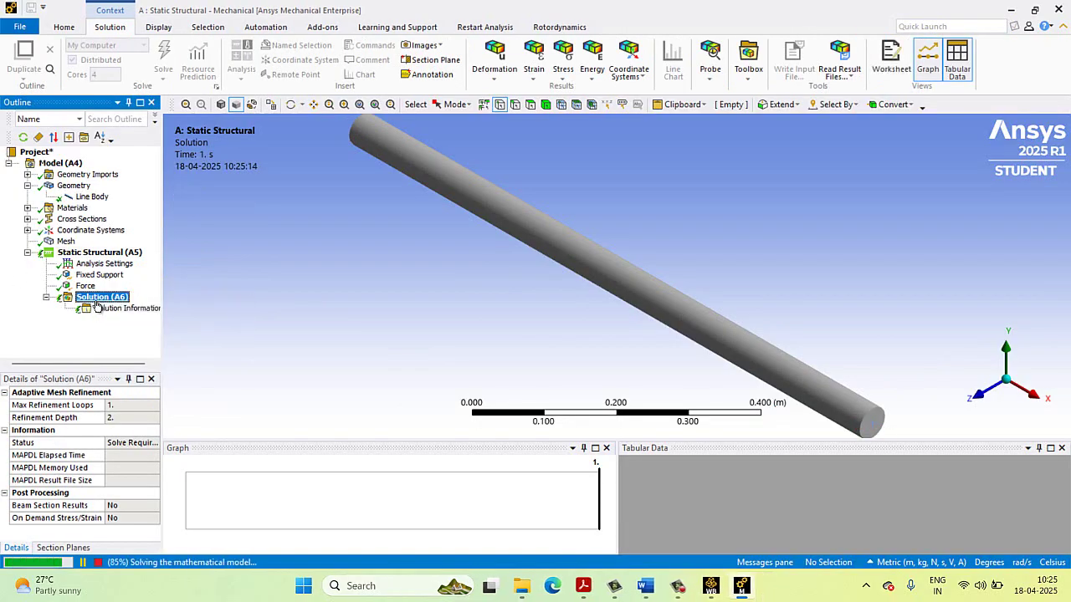
right_click(98, 299)
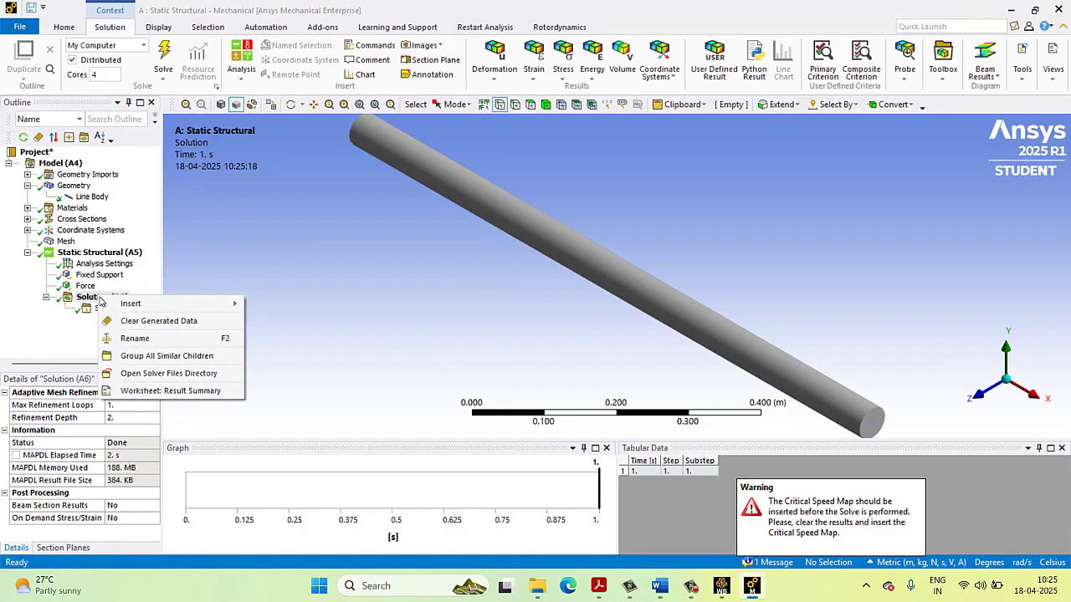
mouse_move(143, 307)
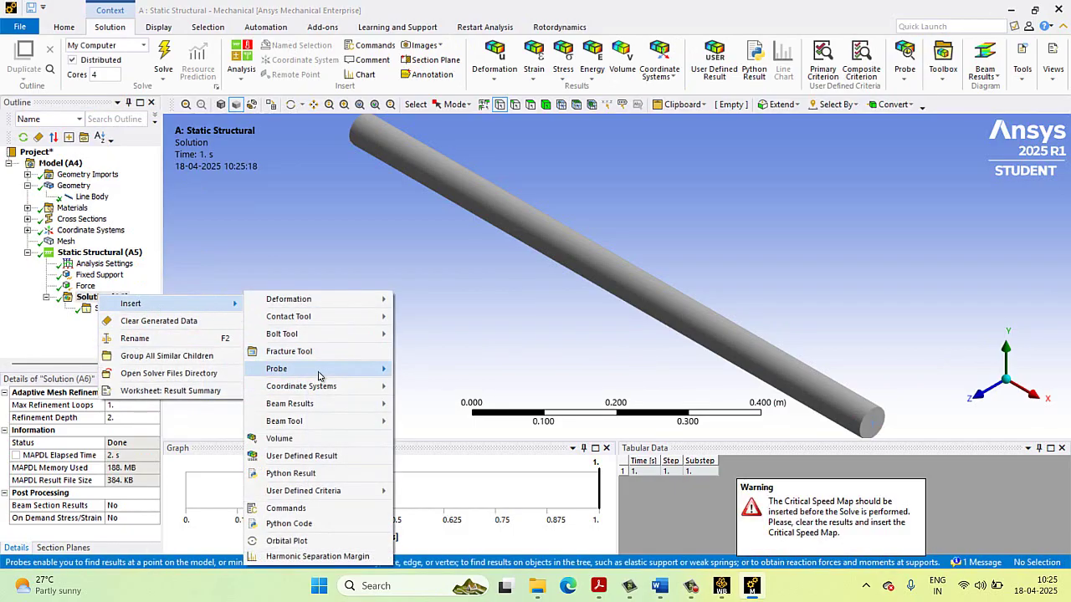
mouse_move(319, 424)
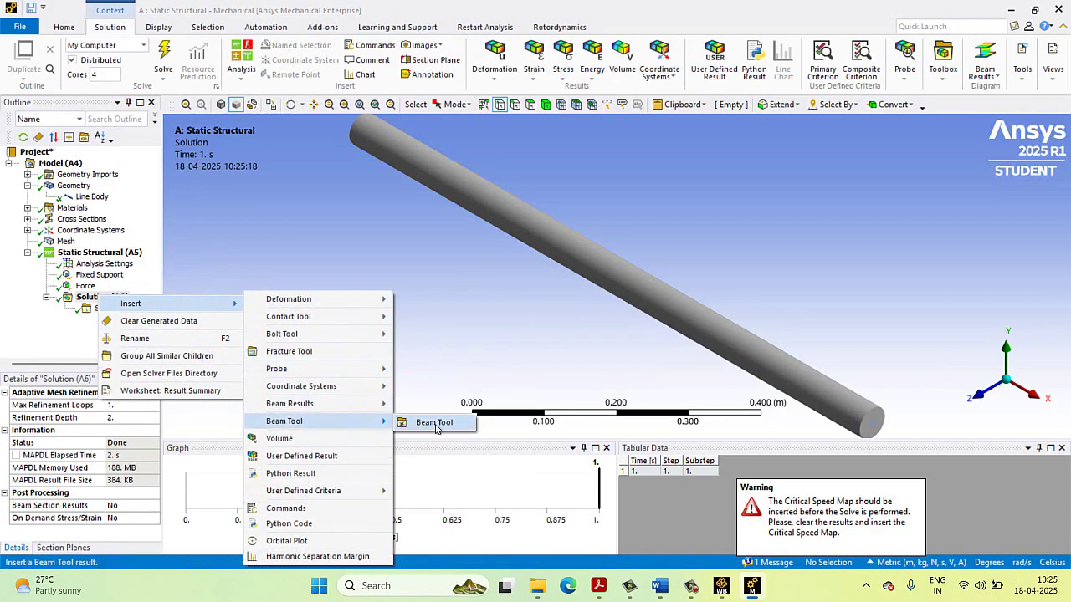
left_click(434, 423)
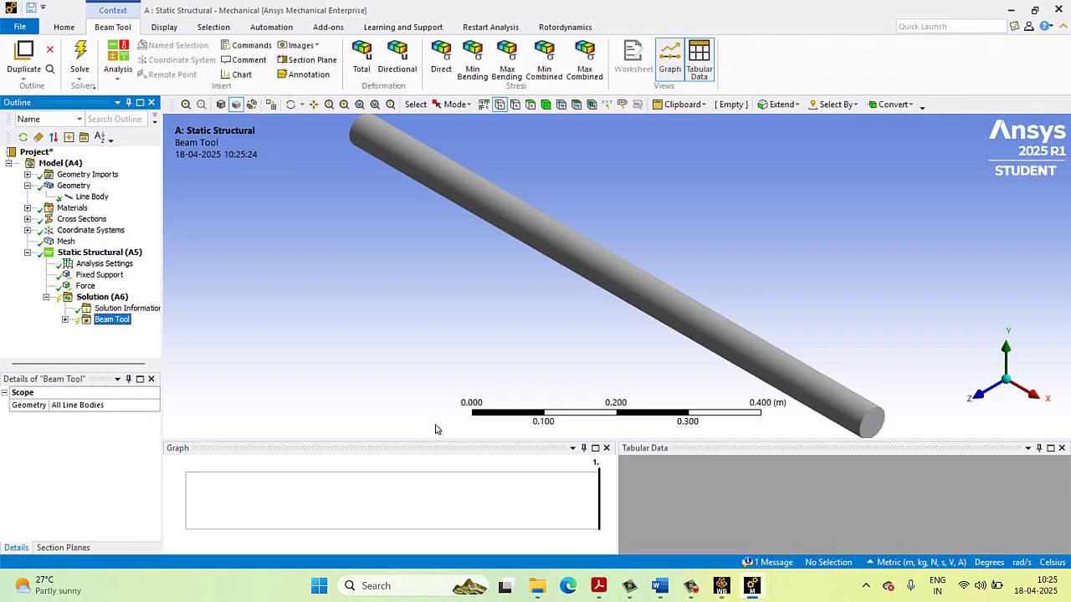
left_click(65, 321)
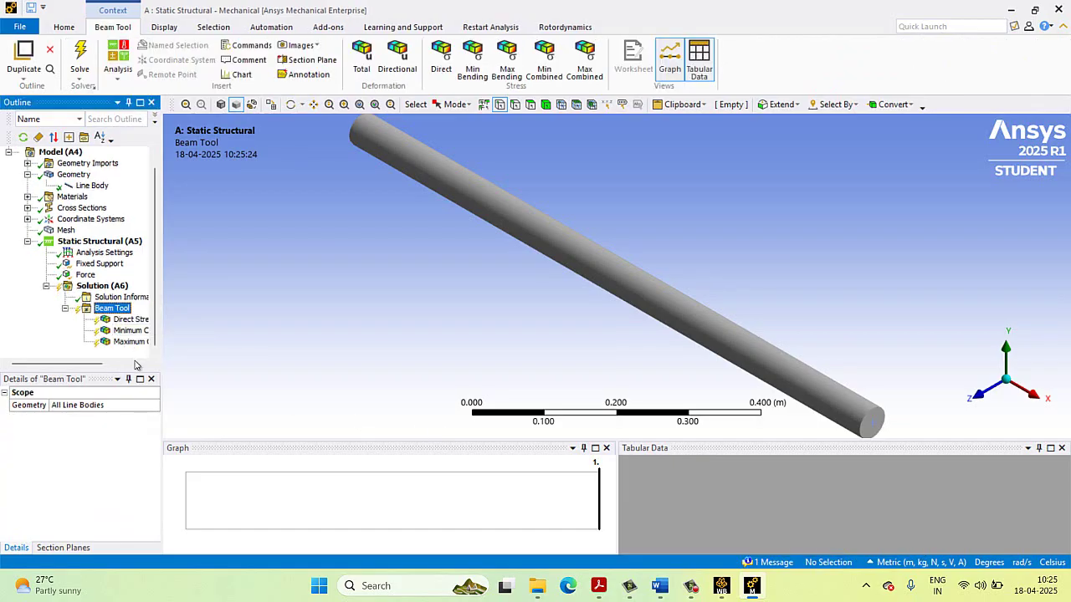
- Evaluate all results of the Solution and display the Direct Stress of the Beam Tool
right_click(92, 242)
left_click(88, 286)
right_click(85, 286)
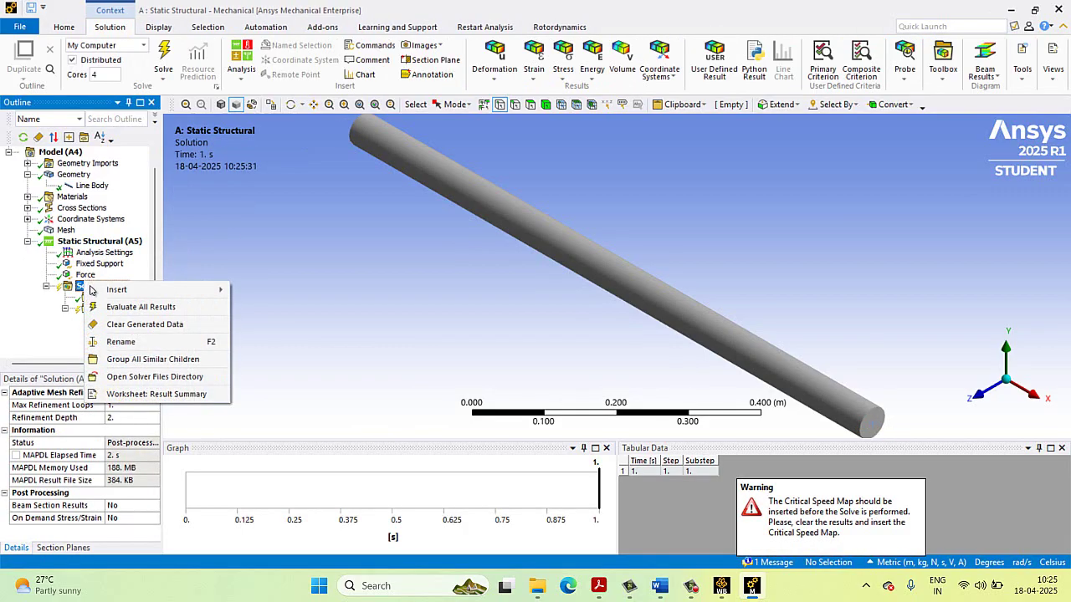
left_click(127, 307)
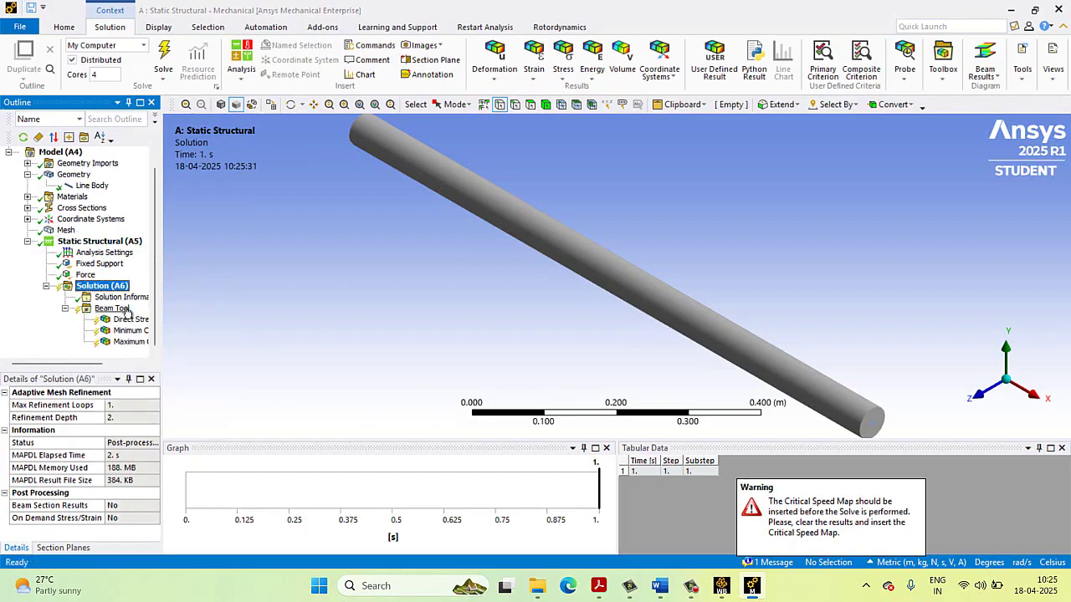
left_click(118, 320)
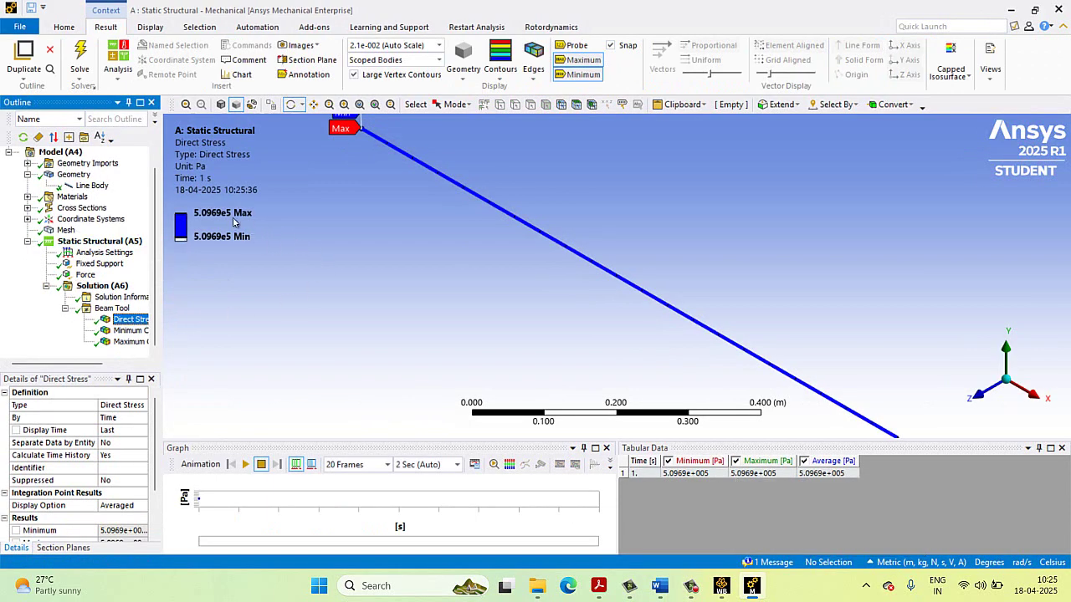
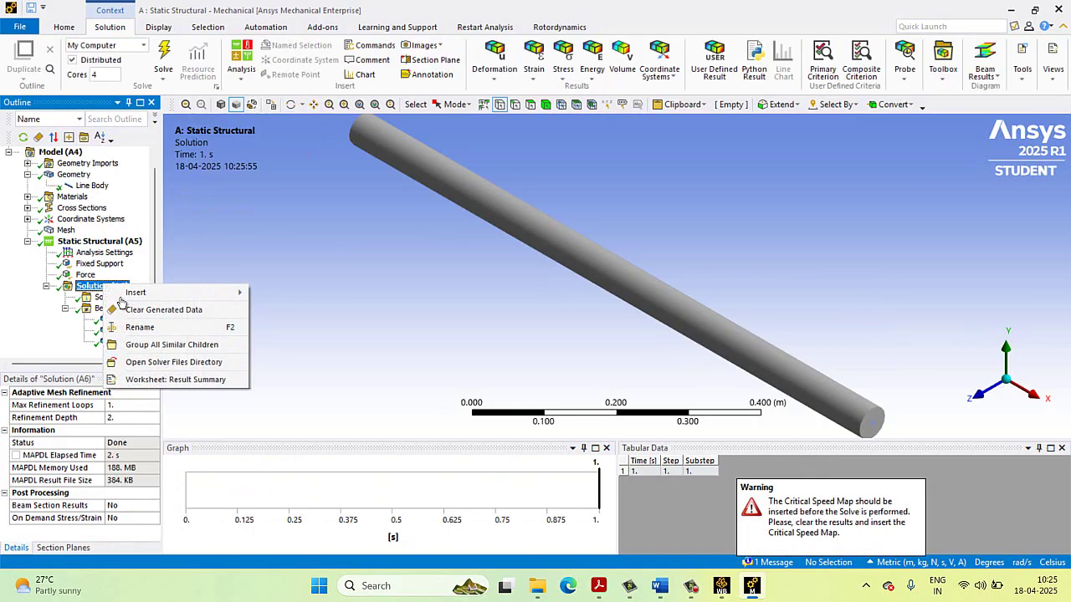
- Collapse the Beam Tool and insert a Total Deformation result under Solution
left_click(106, 308)
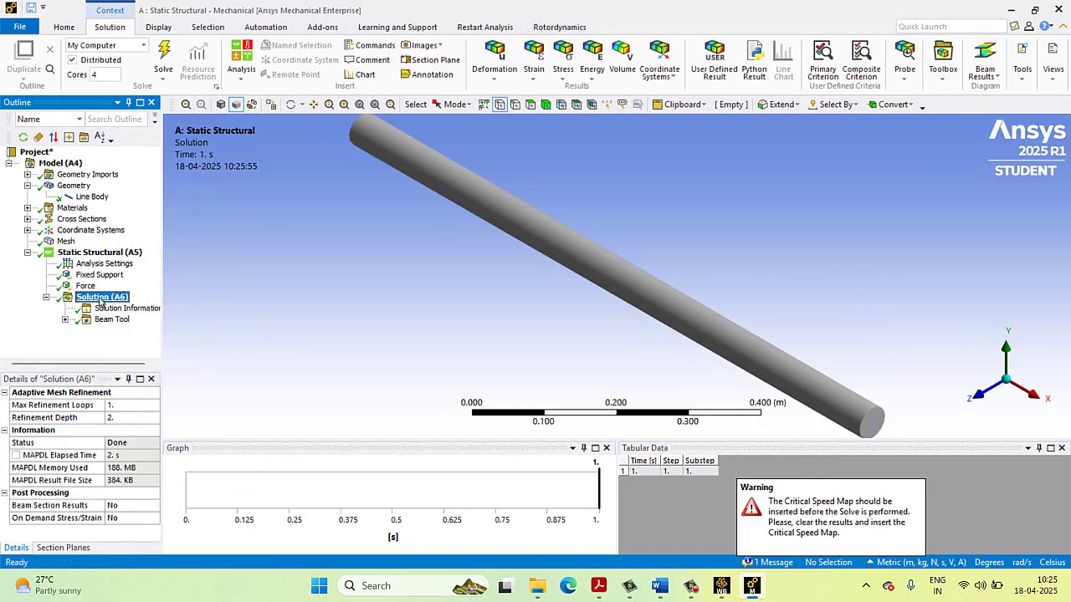
right_click(101, 298)
mouse_move(138, 310)
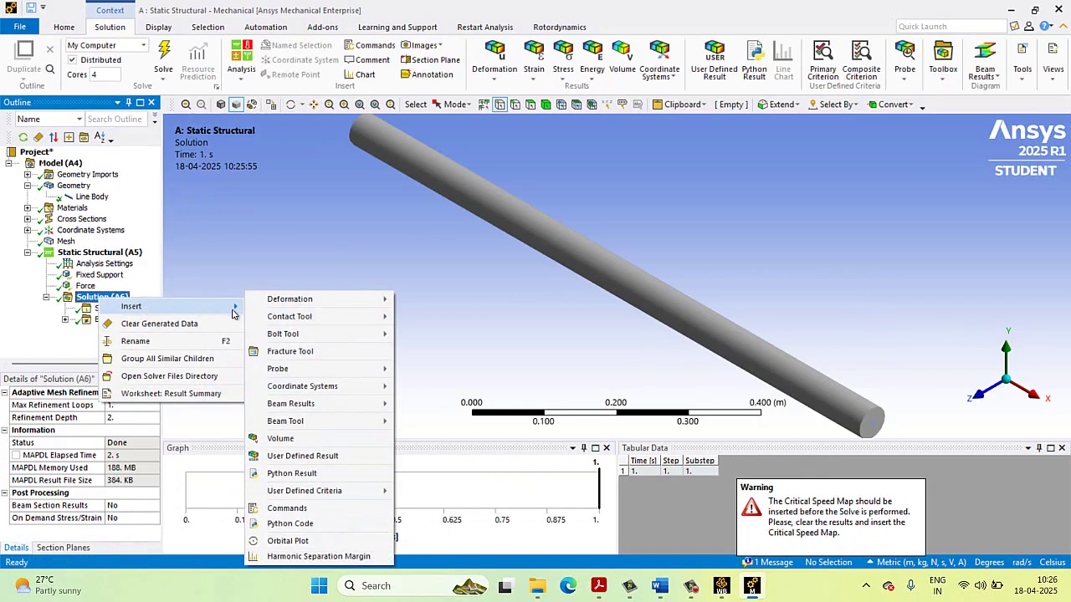
mouse_move(290, 420)
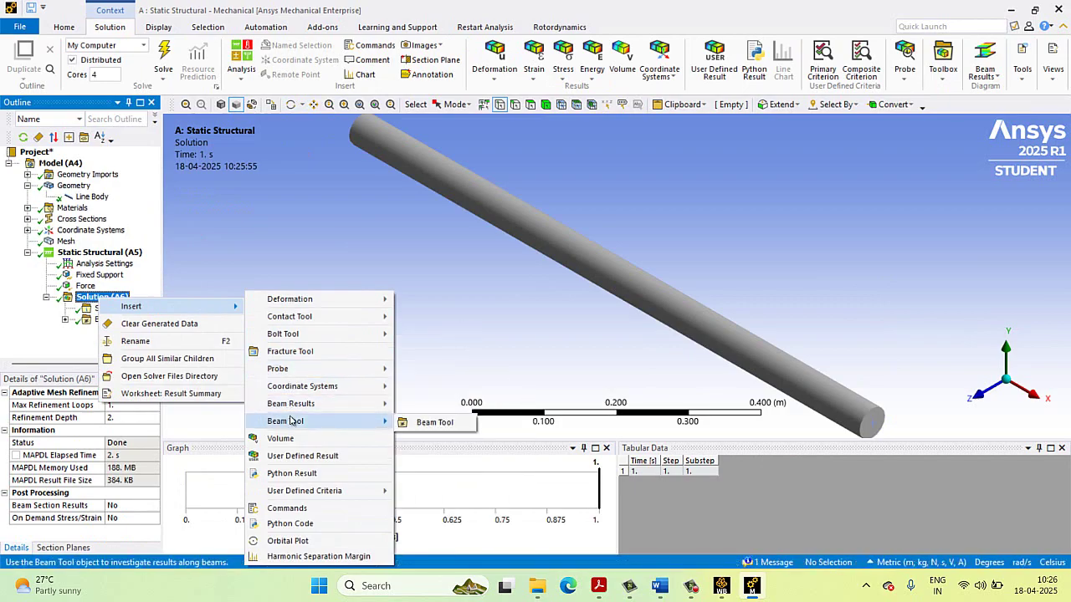
mouse_move(306, 307)
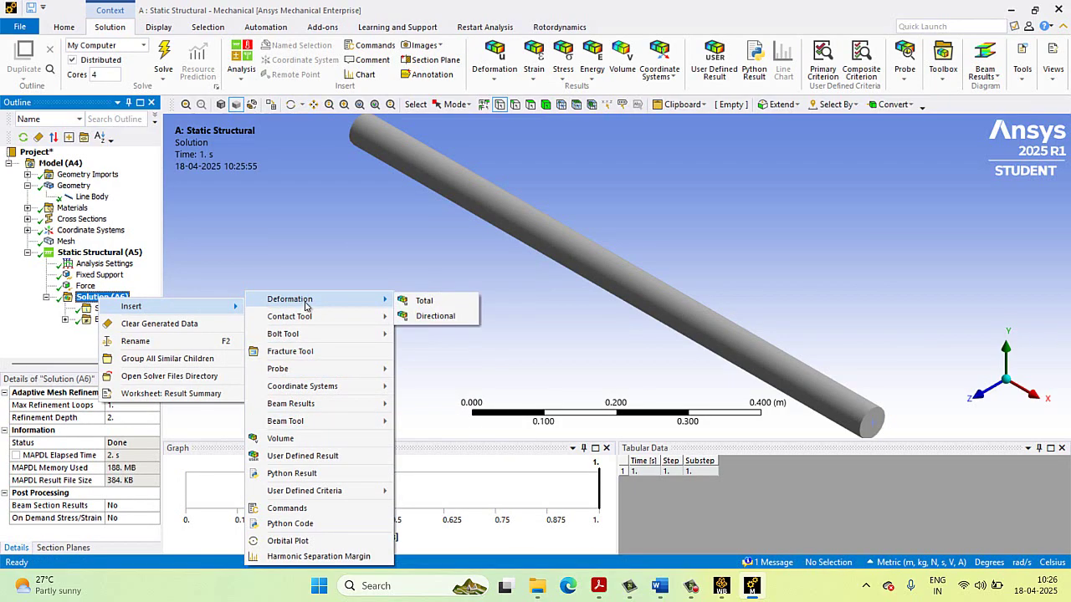
left_click(424, 302)
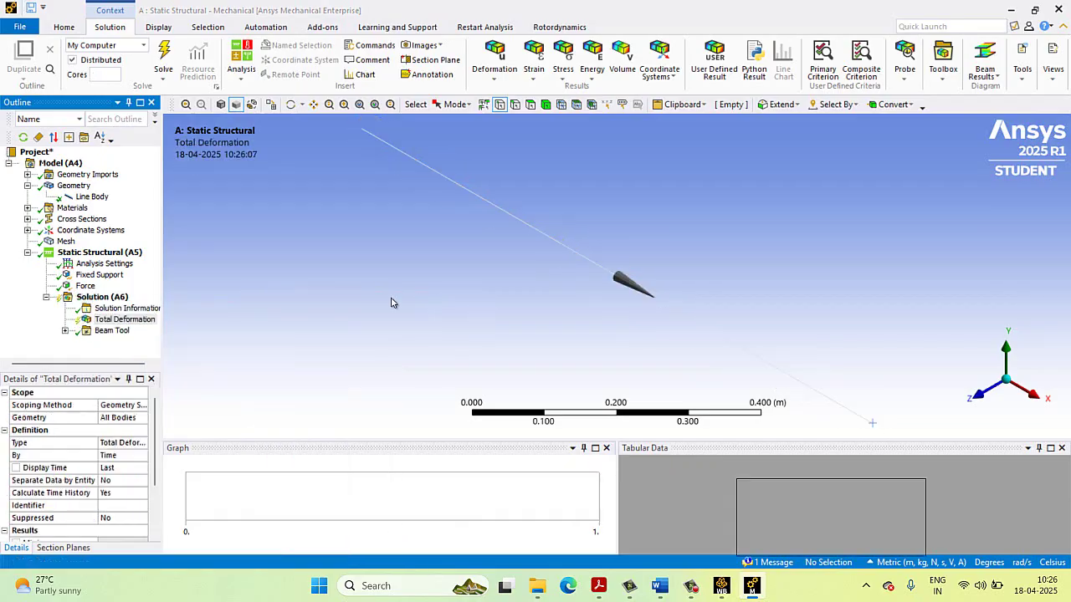
- Evaluate the Solution's results to compute the bar's Total Deformation
right_click(108, 253)
right_click(86, 298)
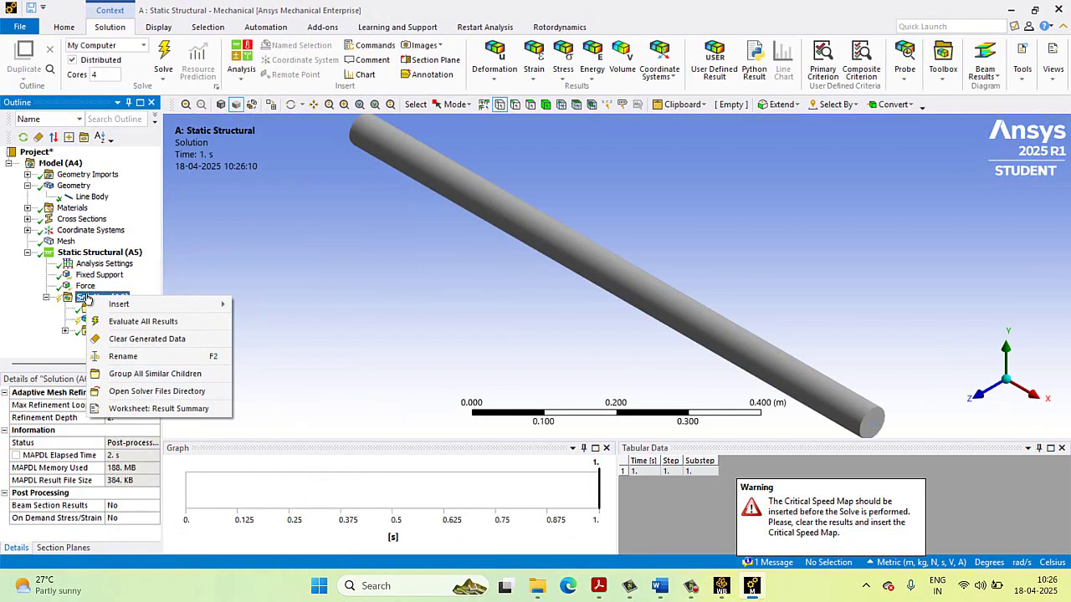
left_click(135, 321)
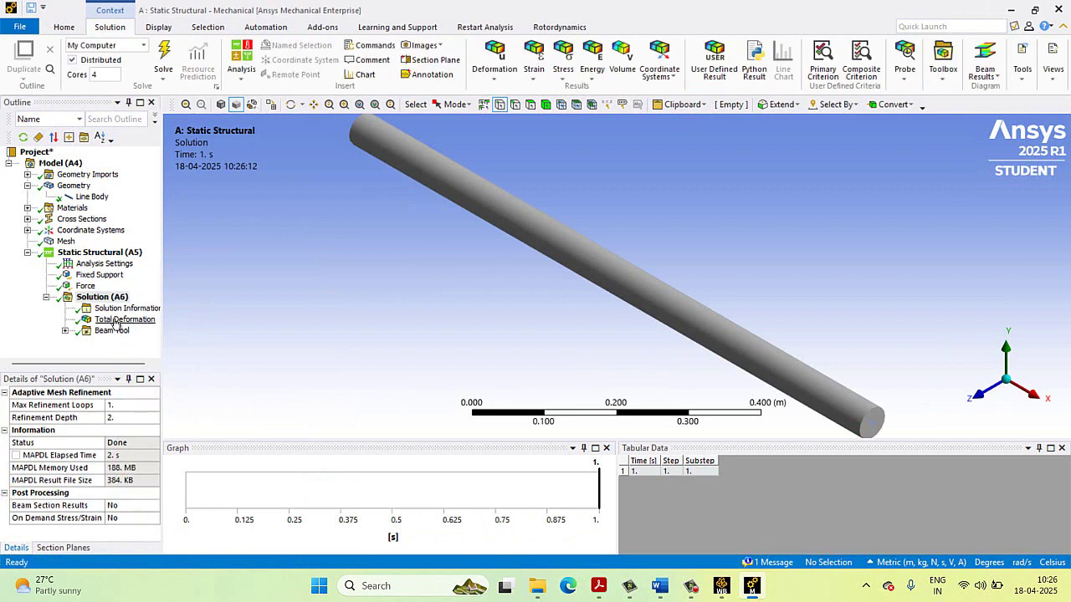
- Show the Total Deformation result and turn on the Thick Shells and Beams display for the bar
left_click(116, 324)
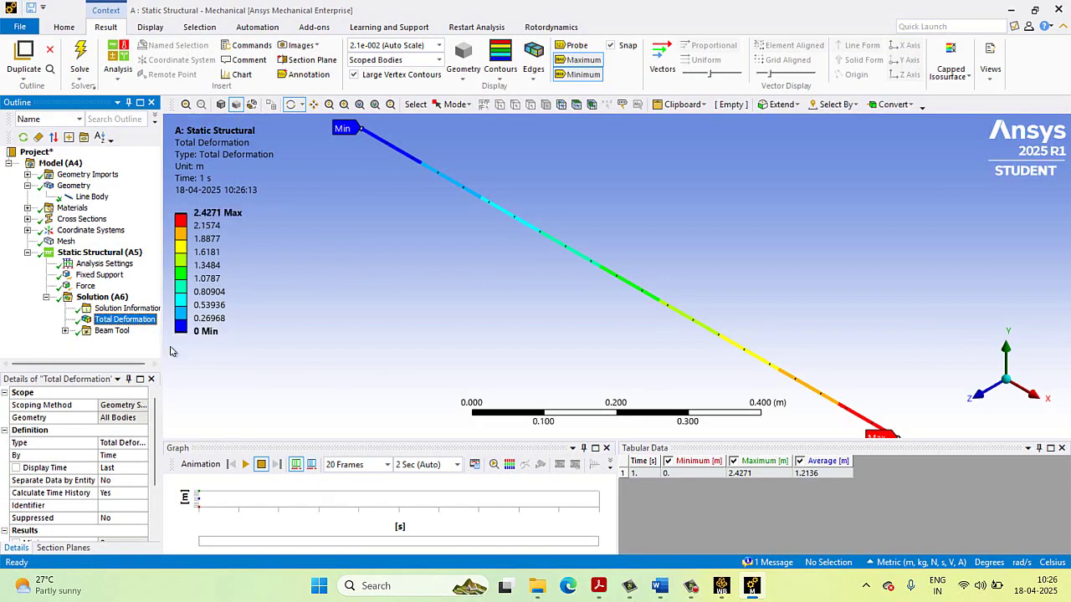
left_click(151, 31)
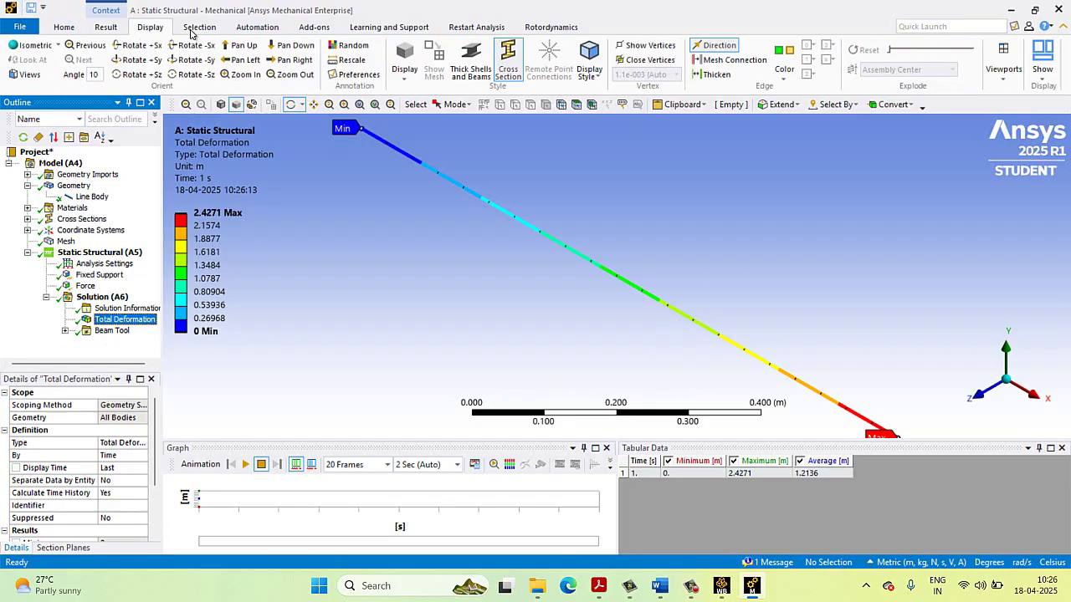
left_click(471, 61)
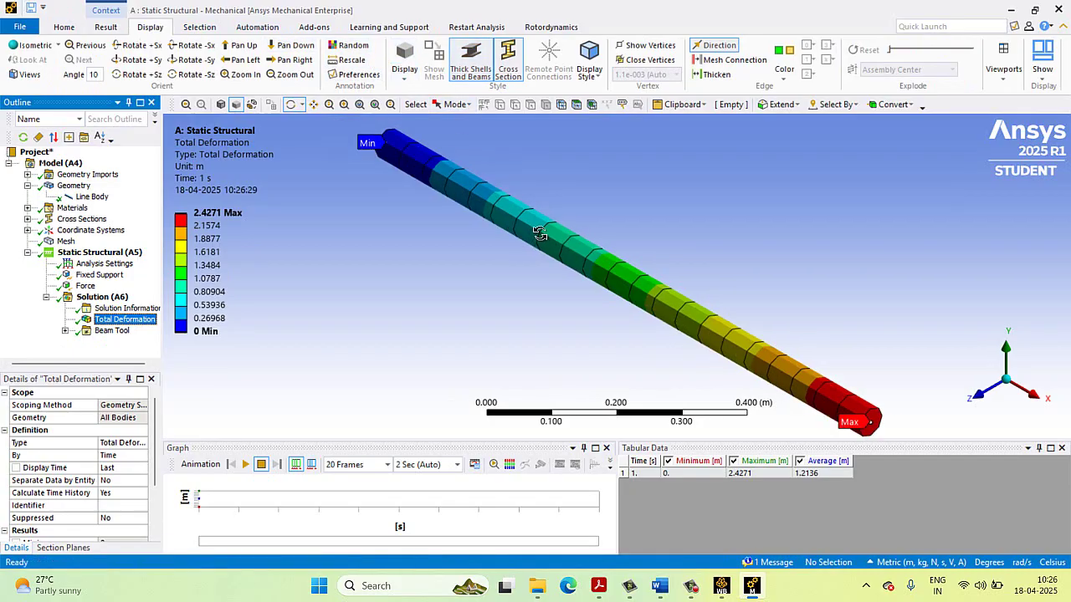
scroll(540, 233, "up", 1)
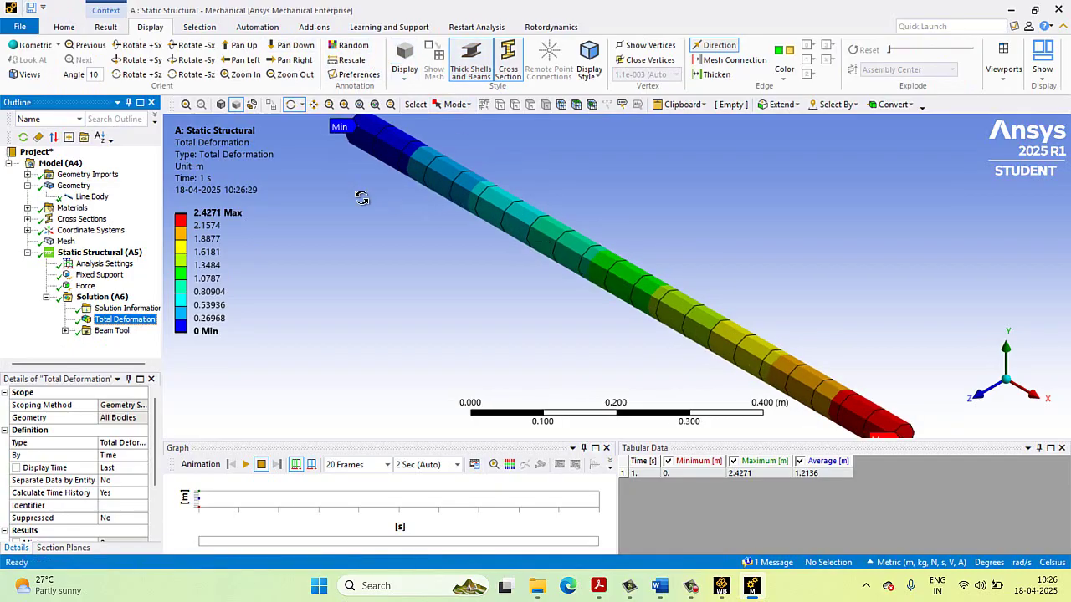
scroll(578, 268, "down", 1)
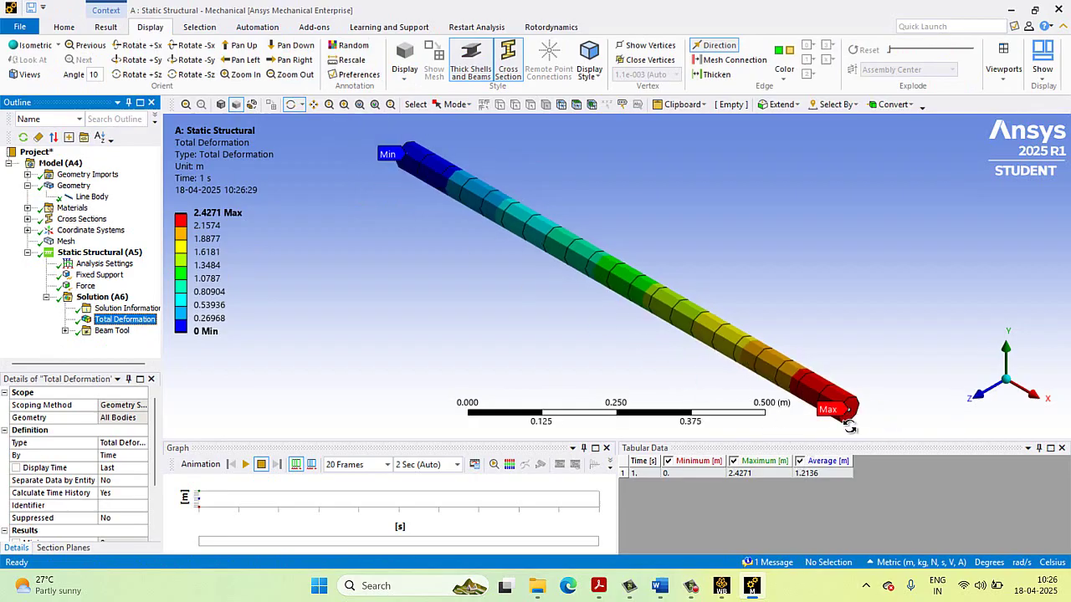
left_click(215, 226)
- Open the Result Summary worksheet of the Solution to review the minimum and maximum stresses and total deformation
left_click(94, 252)
left_click(99, 297)
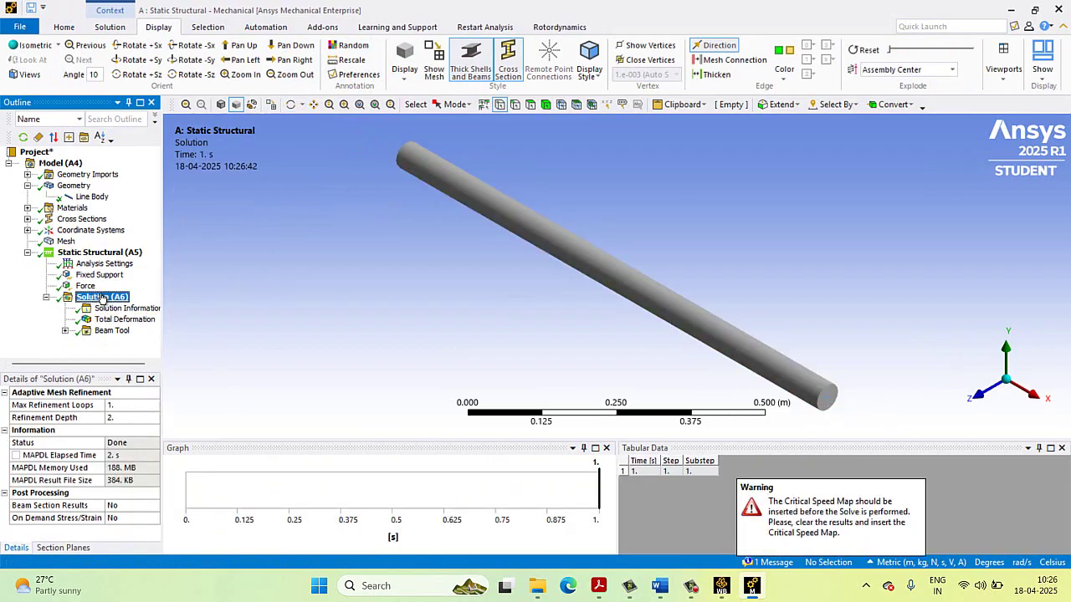
right_click(83, 254)
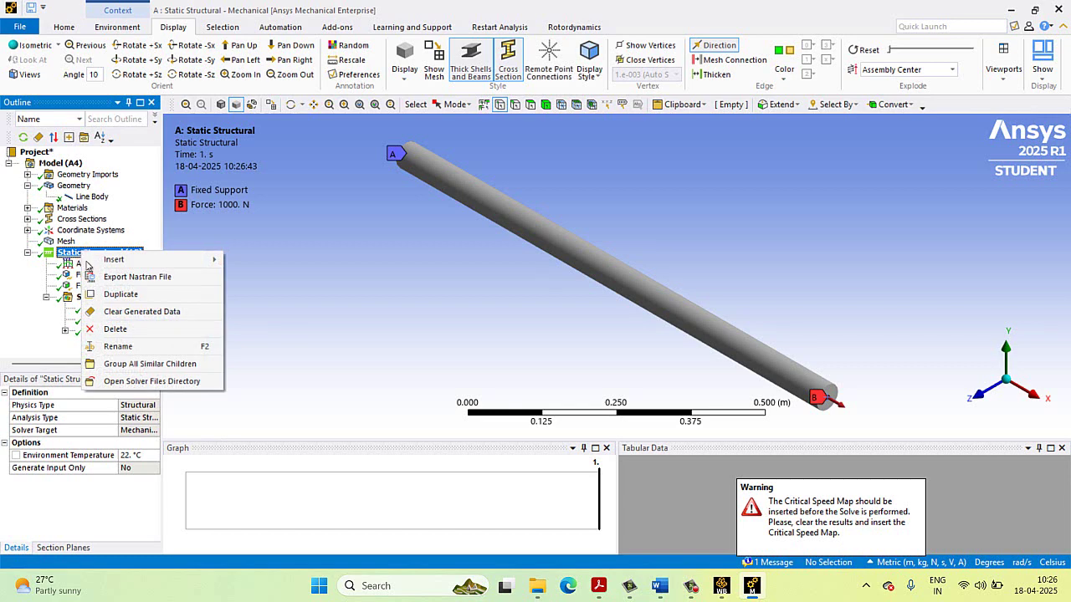
left_click(98, 297)
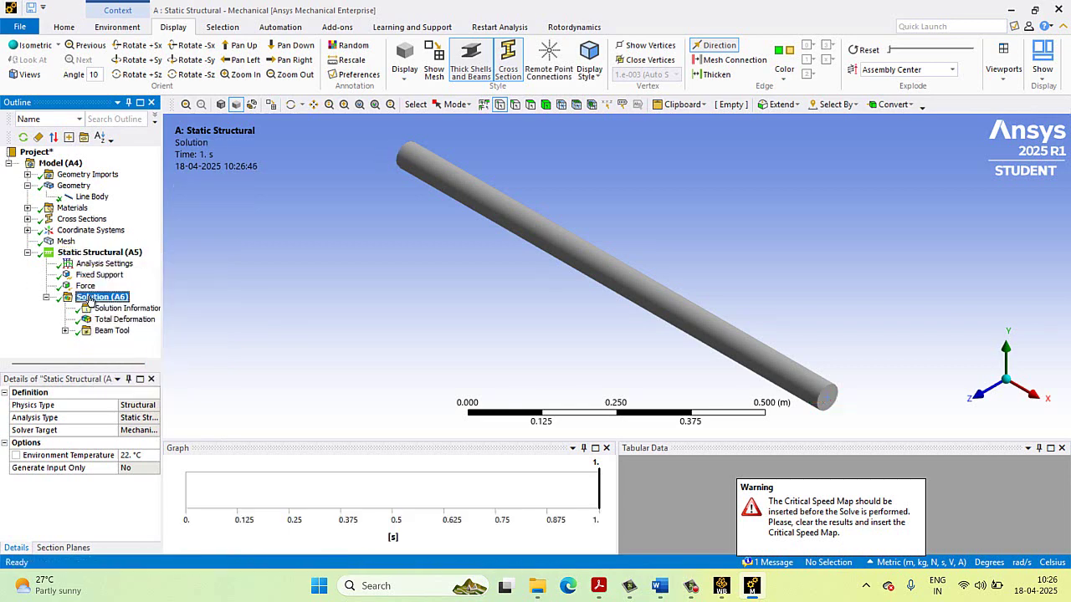
right_click(92, 297)
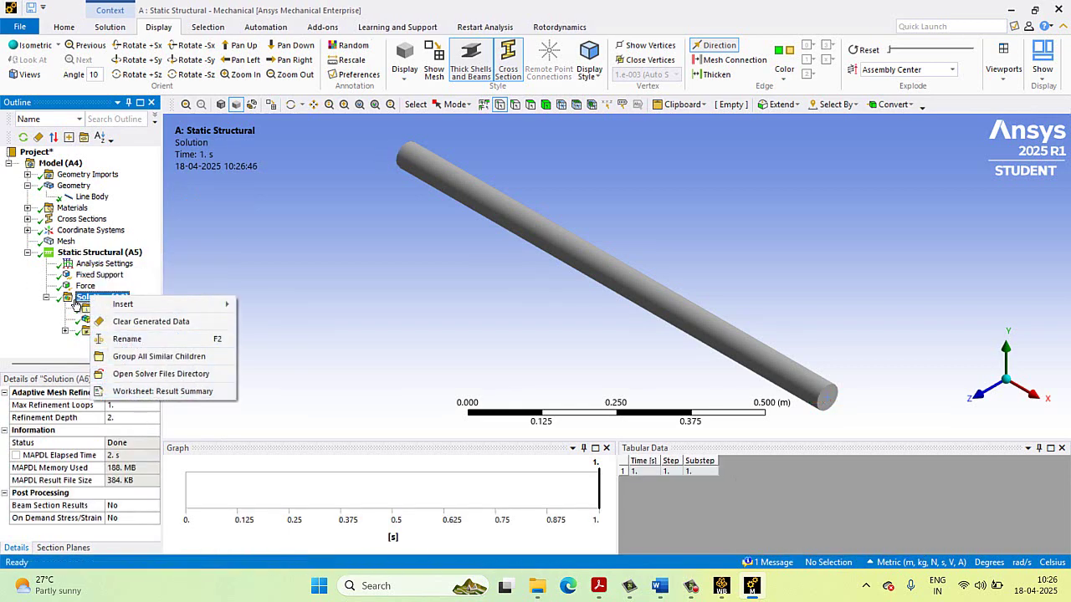
left_click(155, 391)
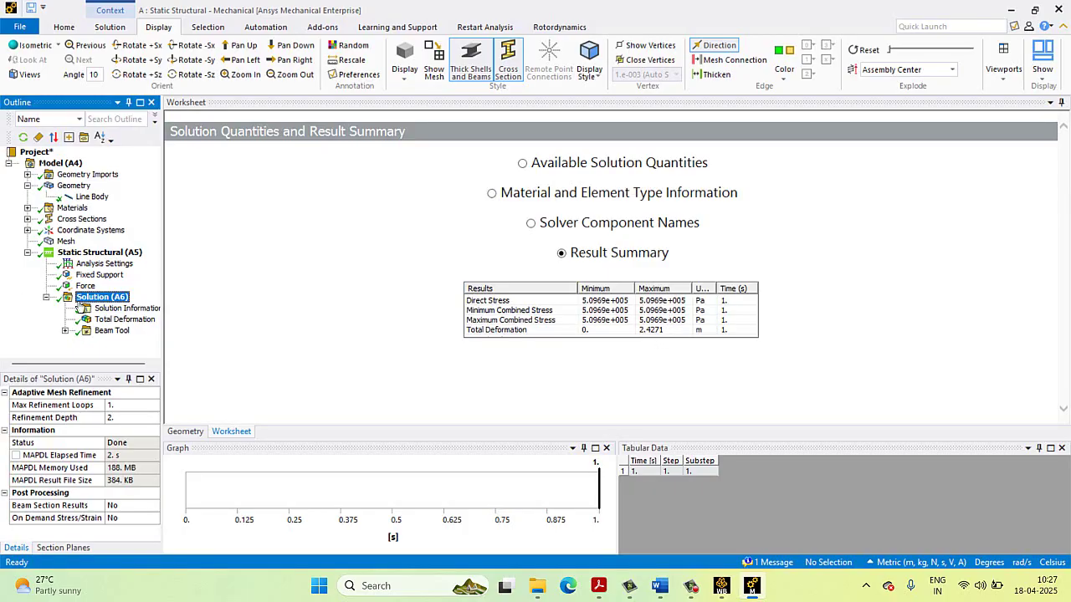
- View the solver output in Solution Information and return to the Total Deformation contour plot
left_click(121, 330)
left_click(125, 309)
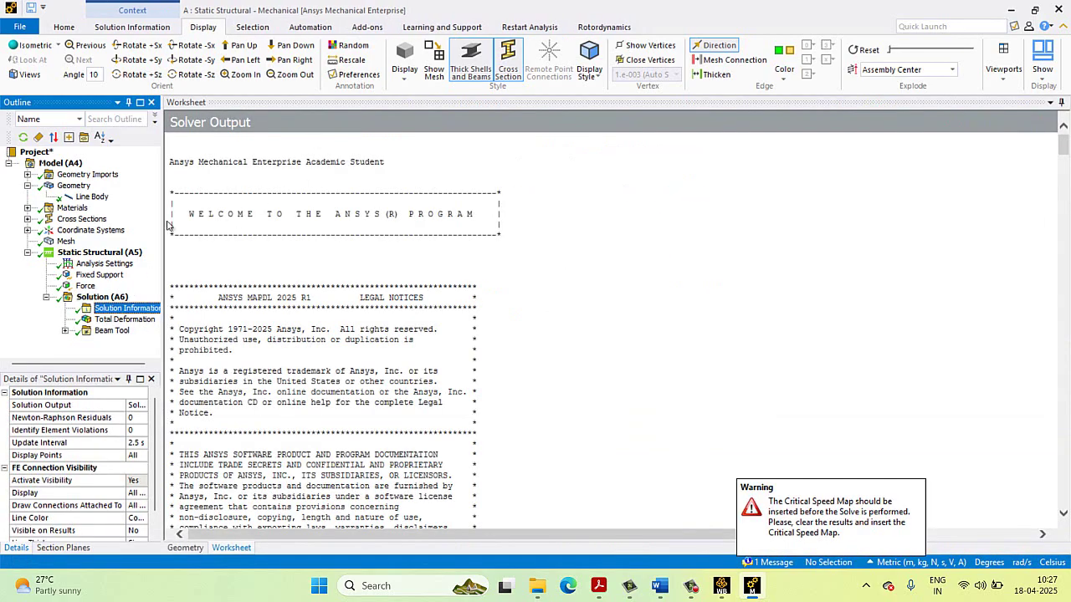
left_click(123, 320)
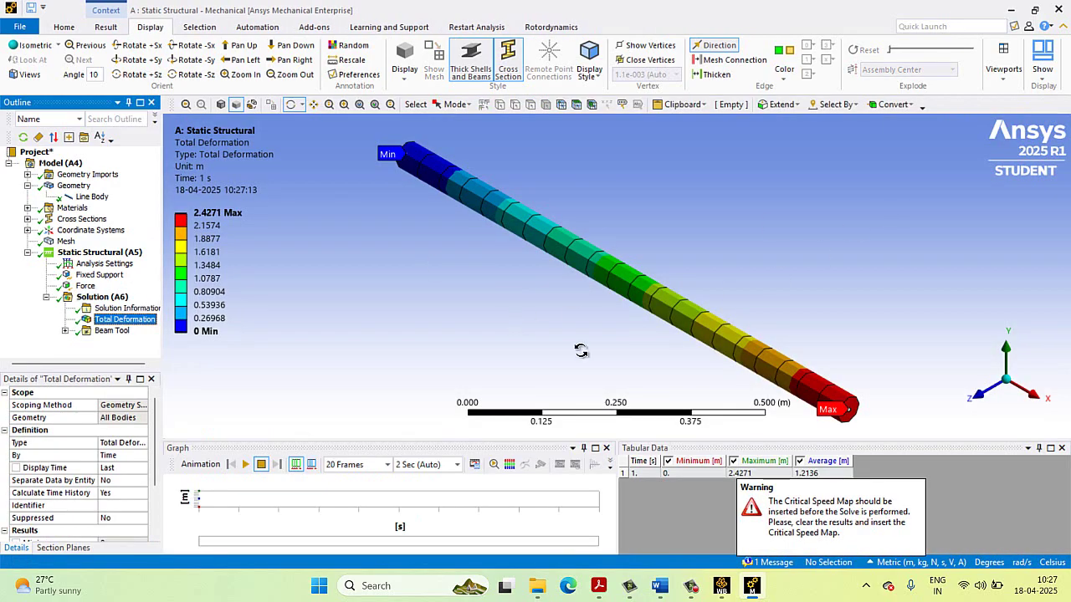
left_click(698, 594)
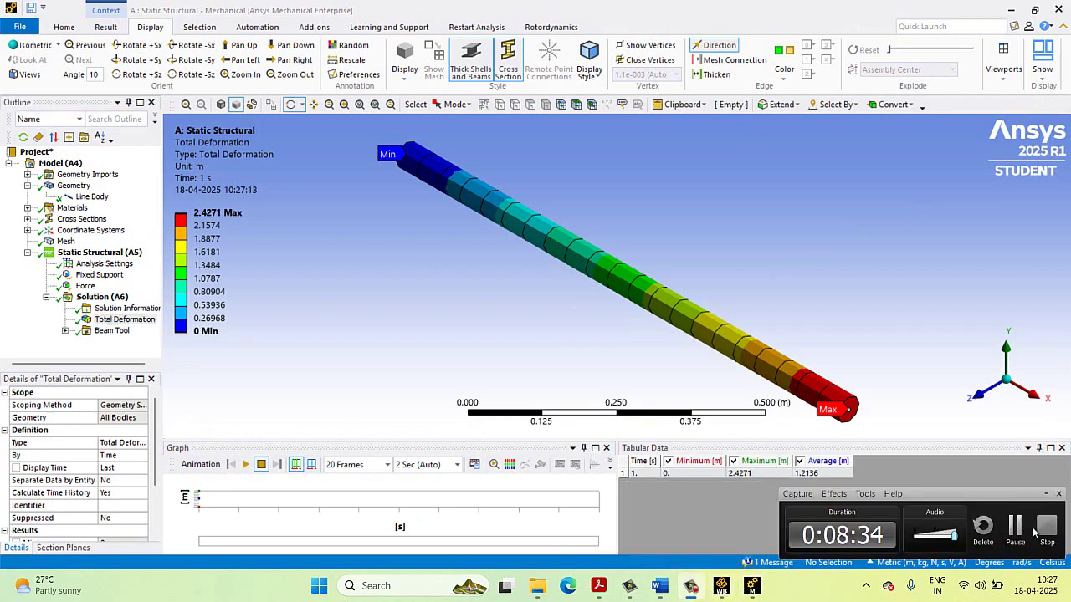